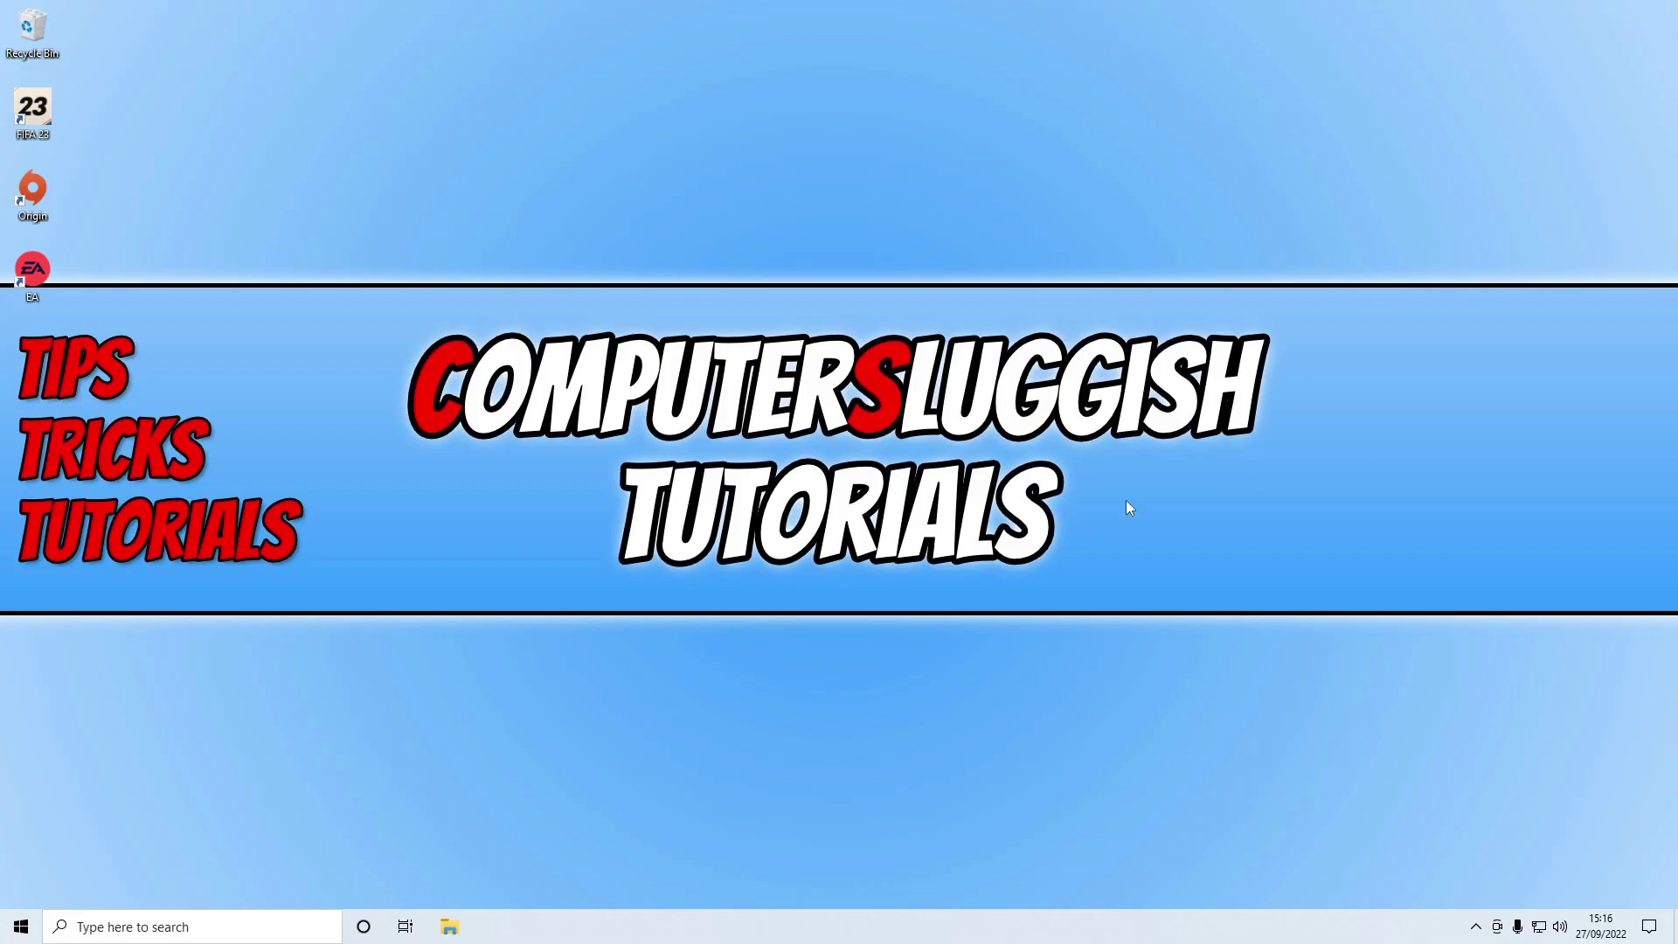
# - Run Check for updates under Update & Security; Windows Update reports the PC up to date
pyautogui.rightClick(20, 925)
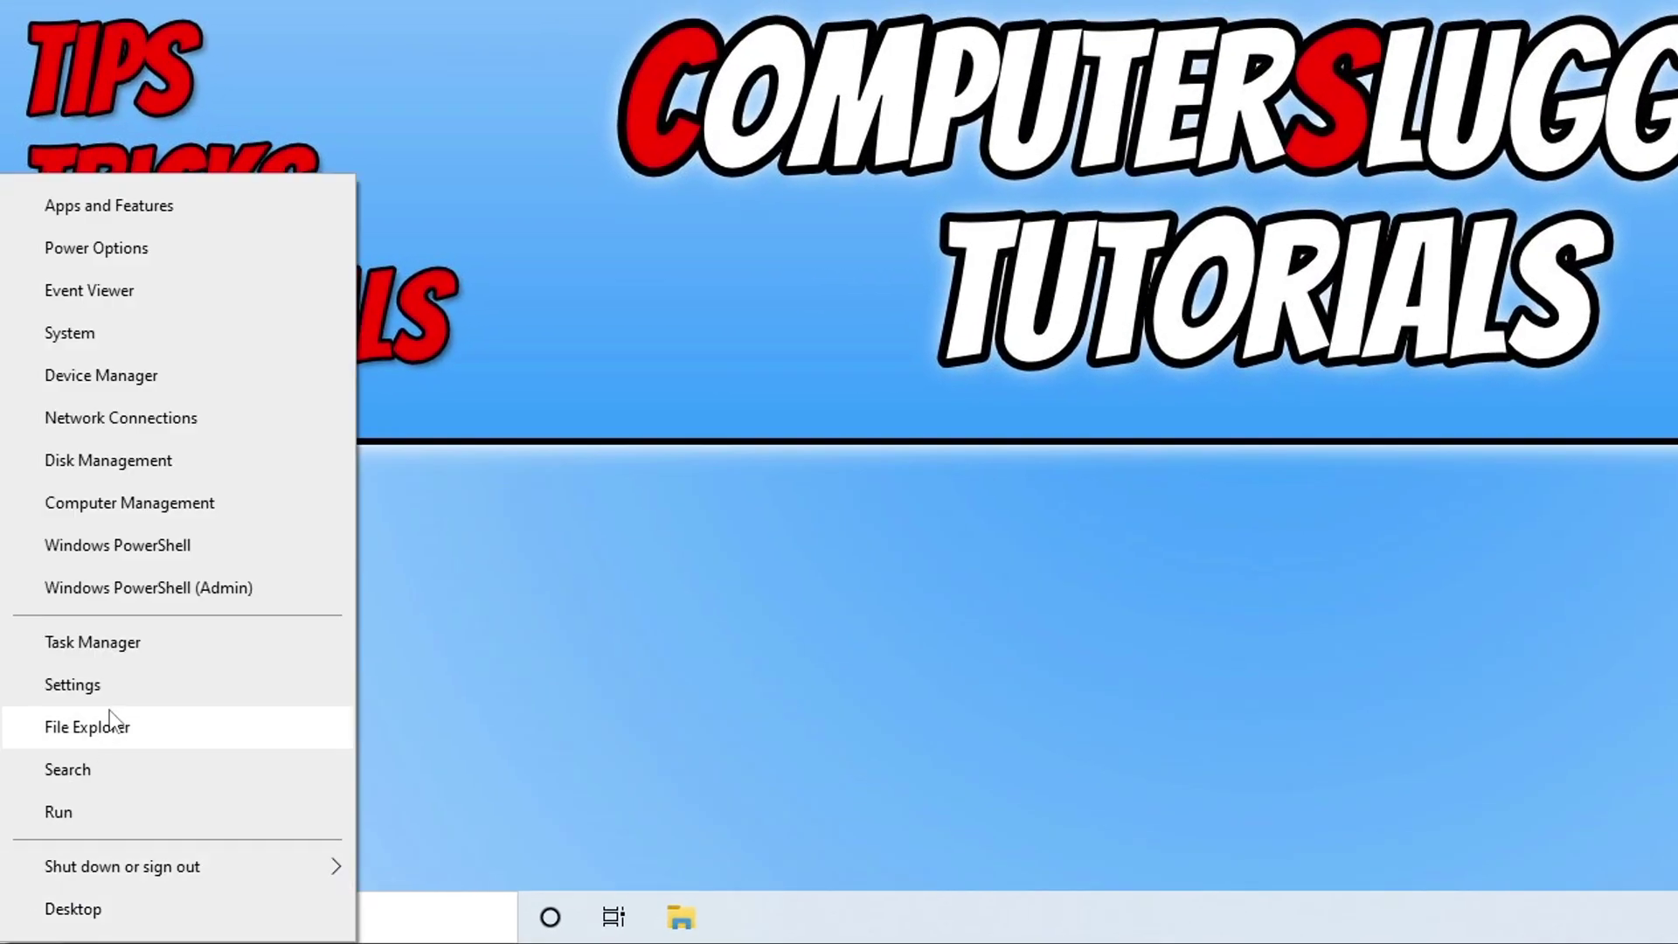
pyautogui.click(131, 697)
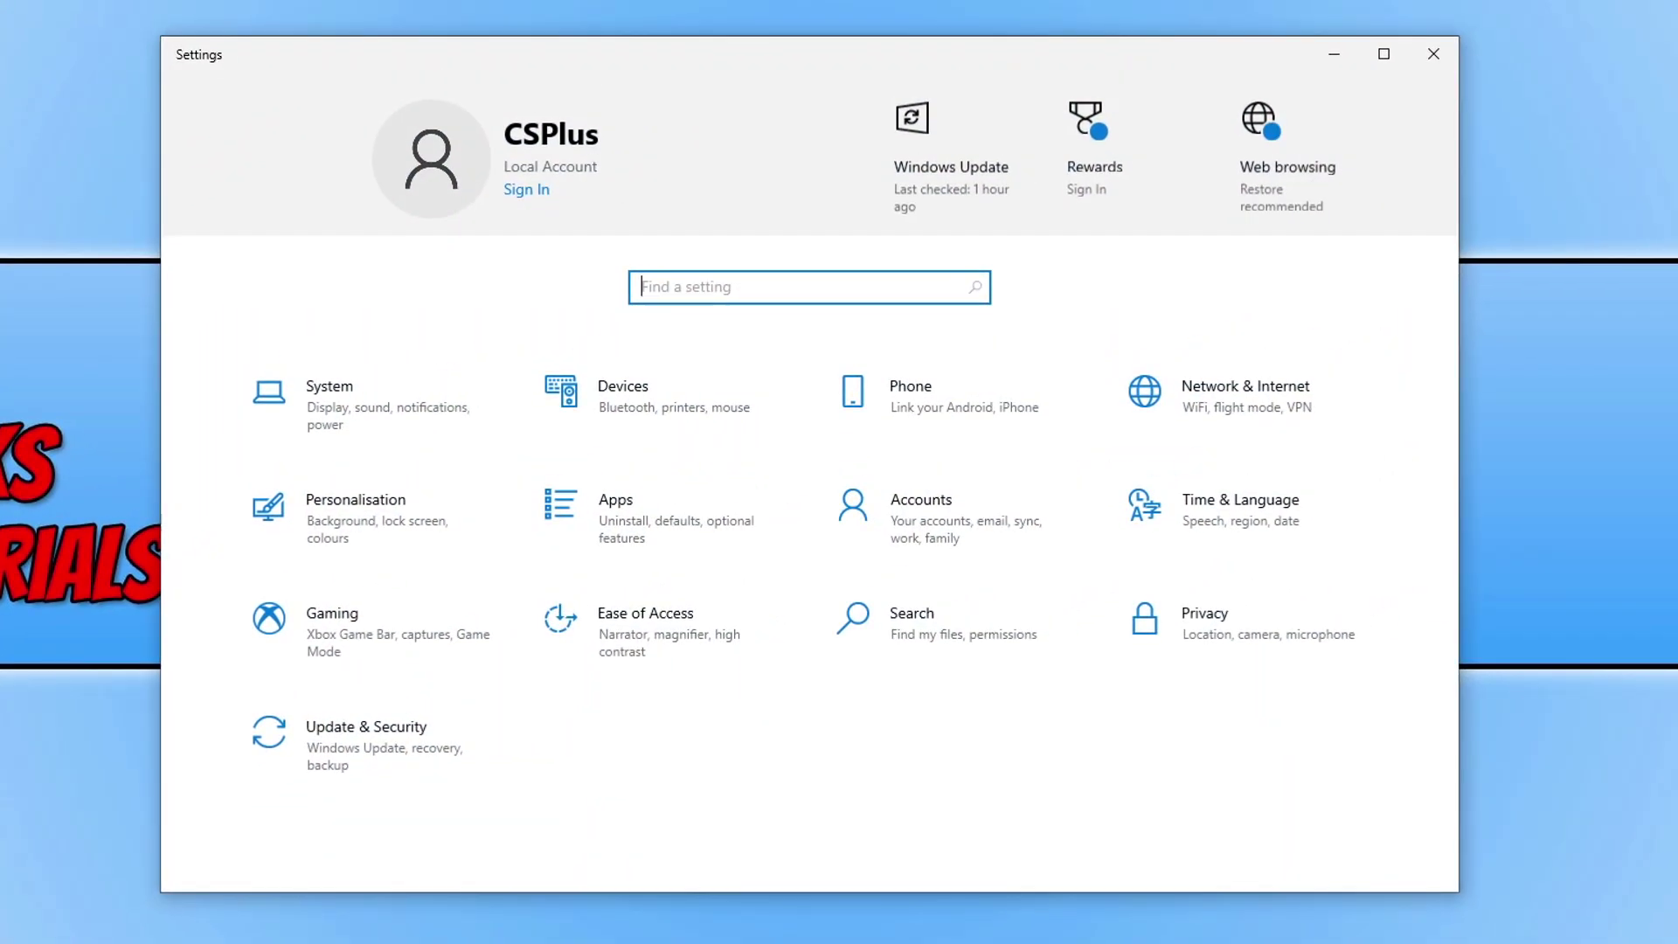
pyautogui.click(346, 762)
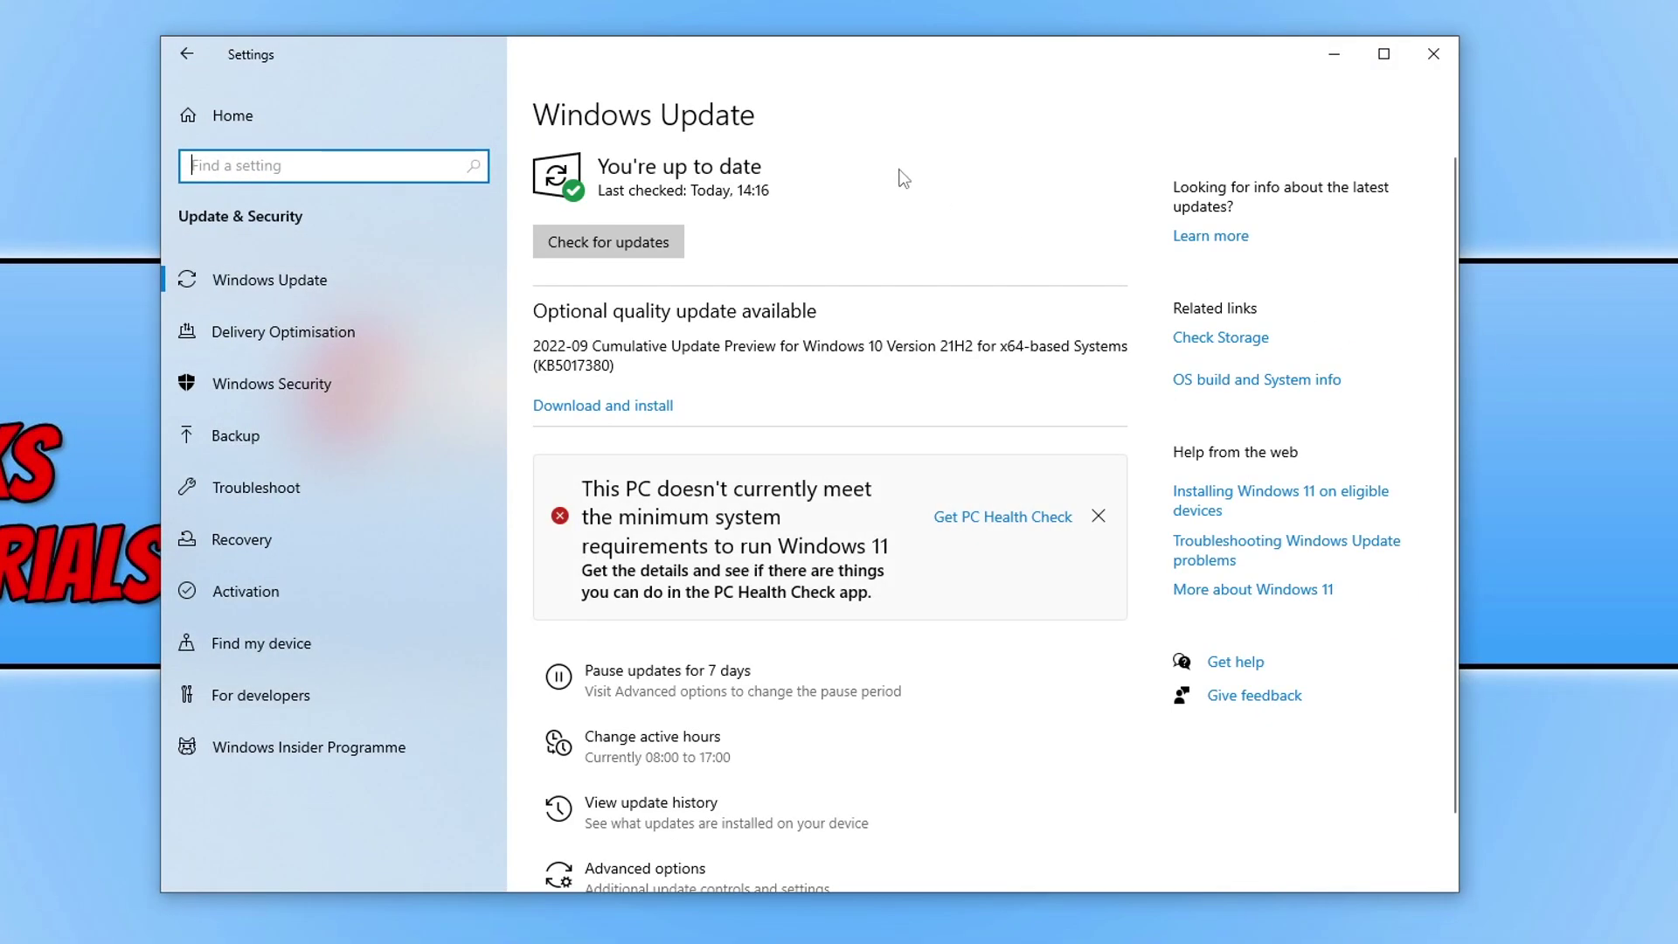
pyautogui.click(585, 234)
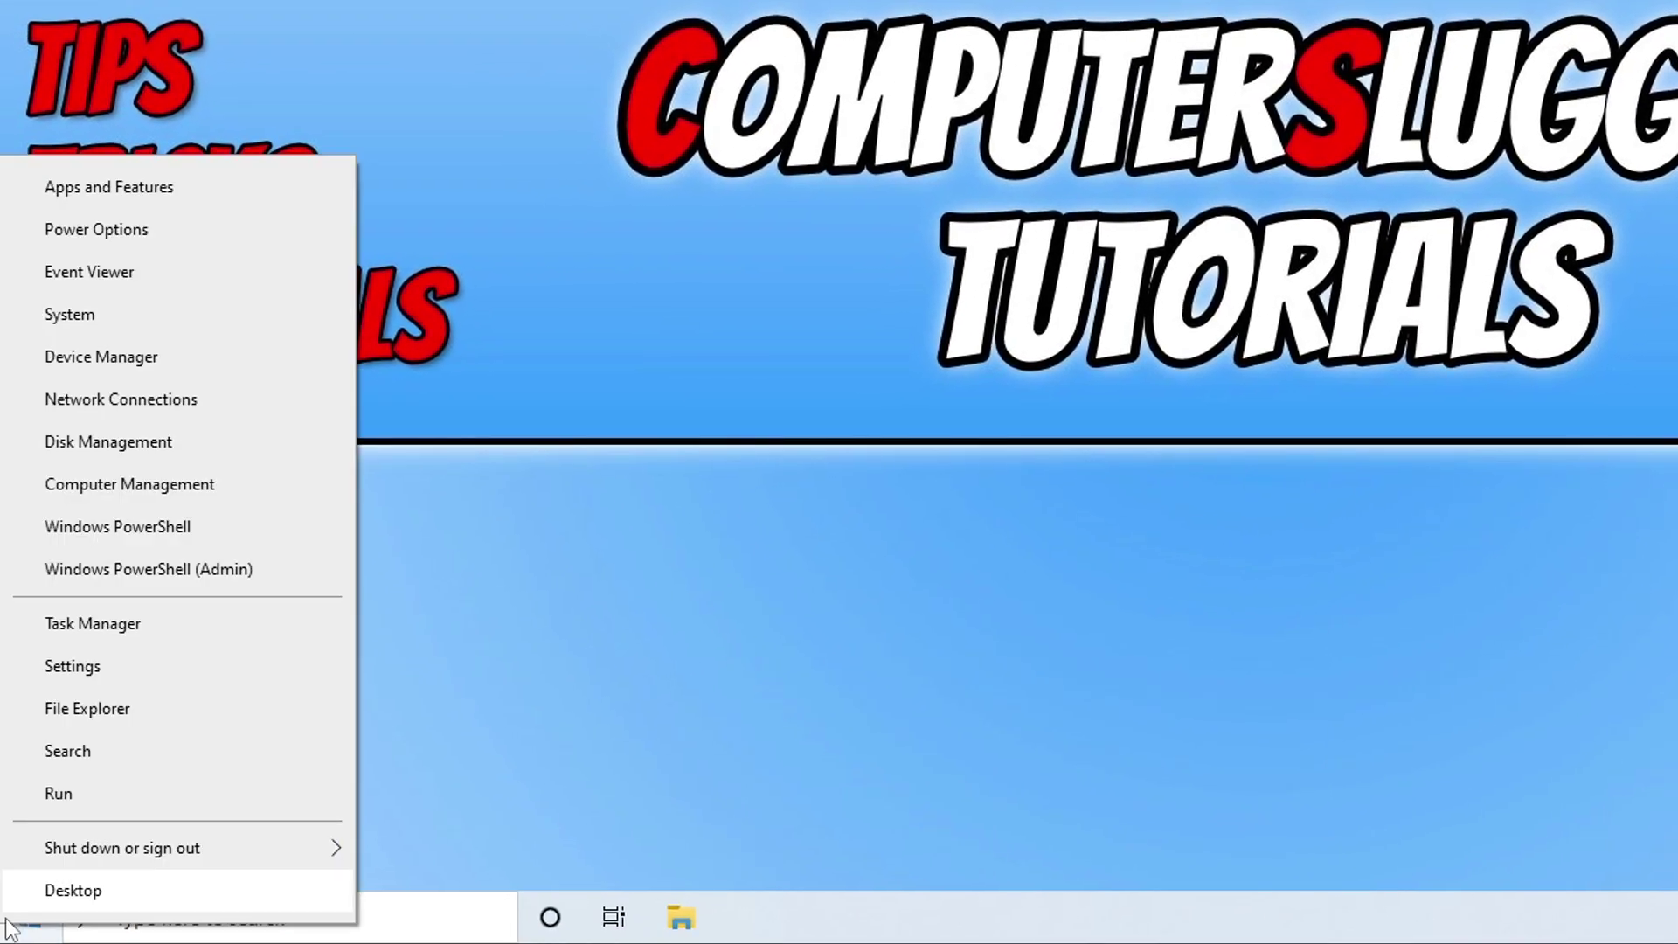
# - Expand Display adapters in Device Manager to see the AMD Radeon and NVIDIA GeForce GTX 1660 SUPER
pyautogui.click(142, 354)
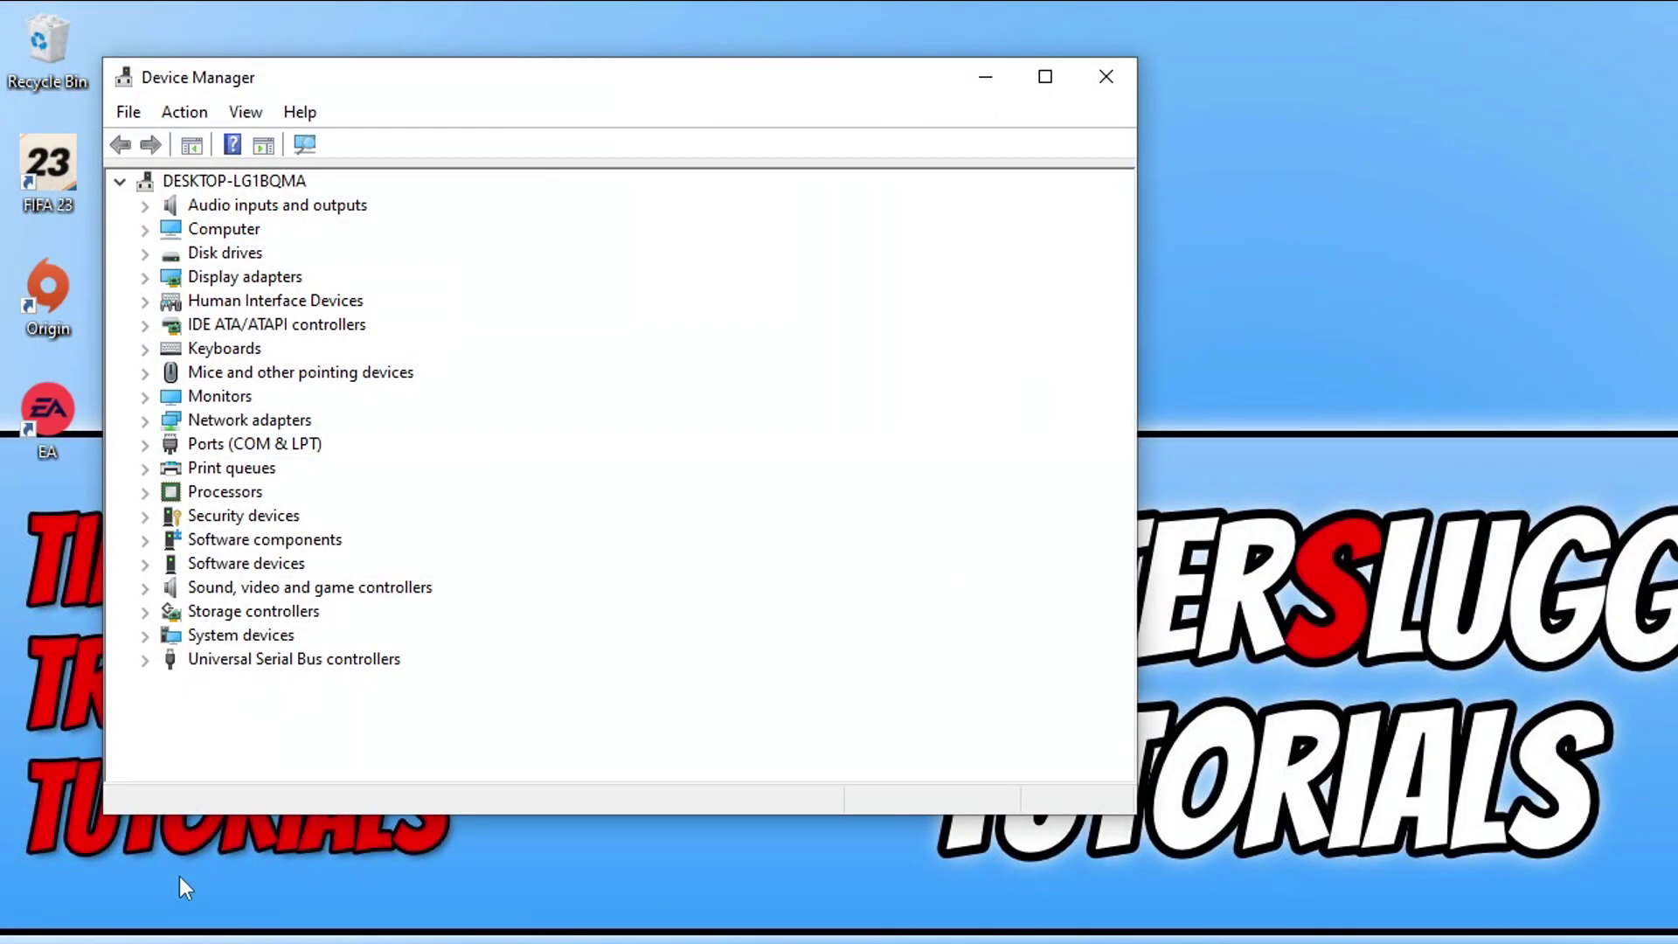
pyautogui.click(146, 276)
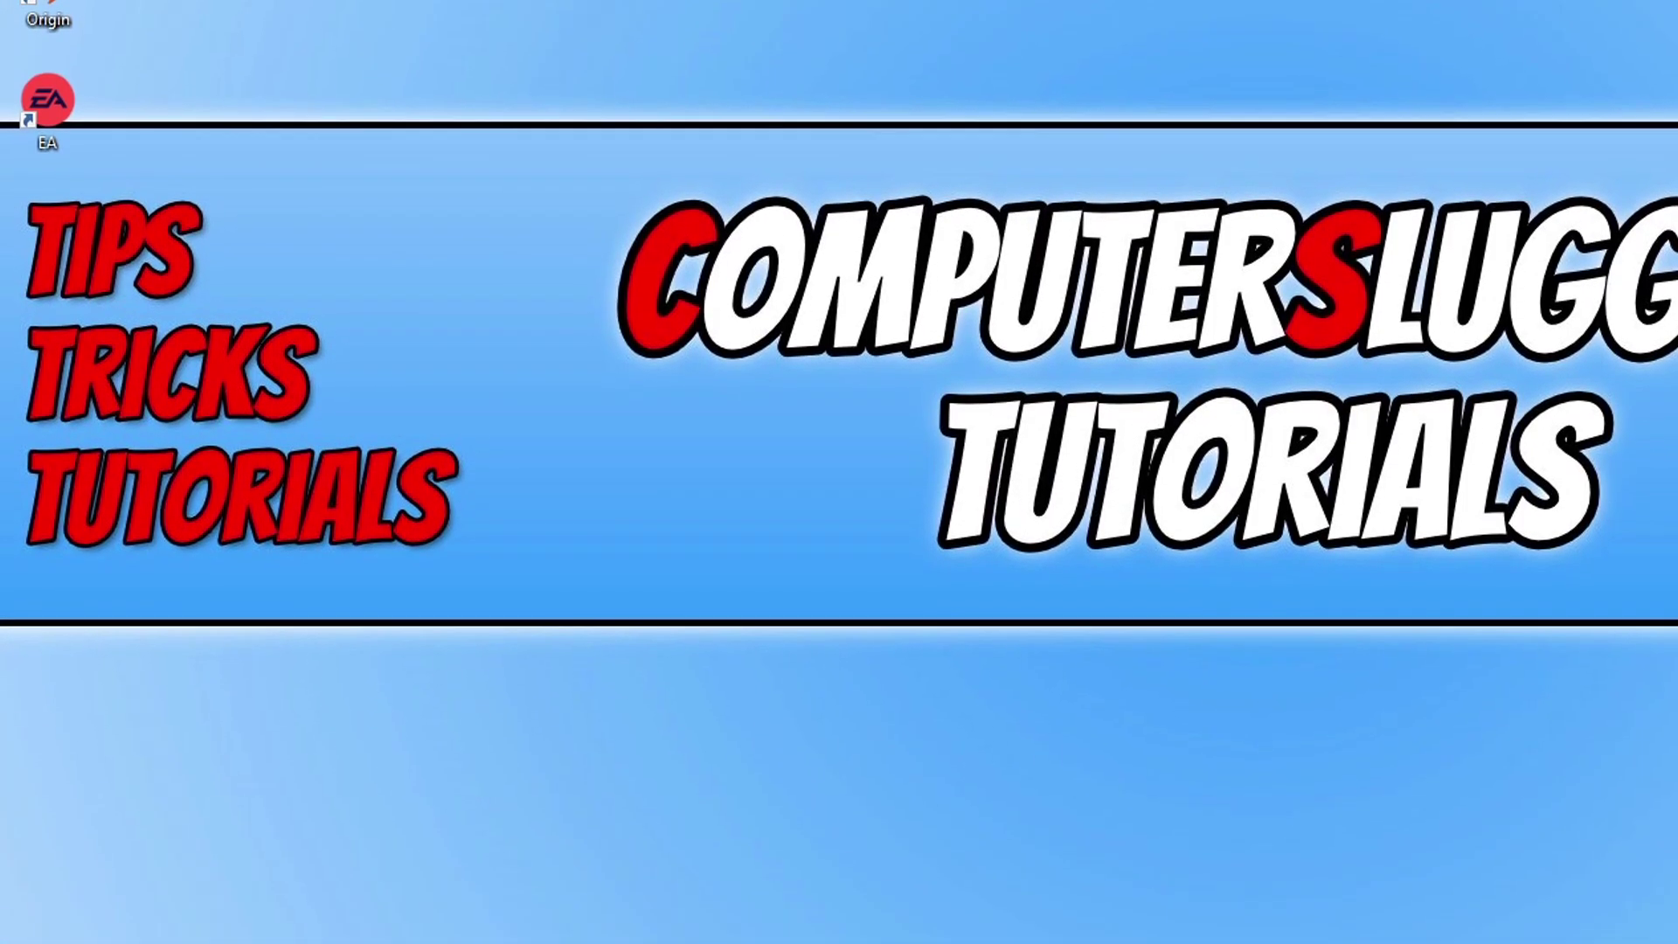
# - Check that High performance is the active power plan, toggle the additional plans, then return to Power & sleep
pyautogui.rightClick(13, 929)
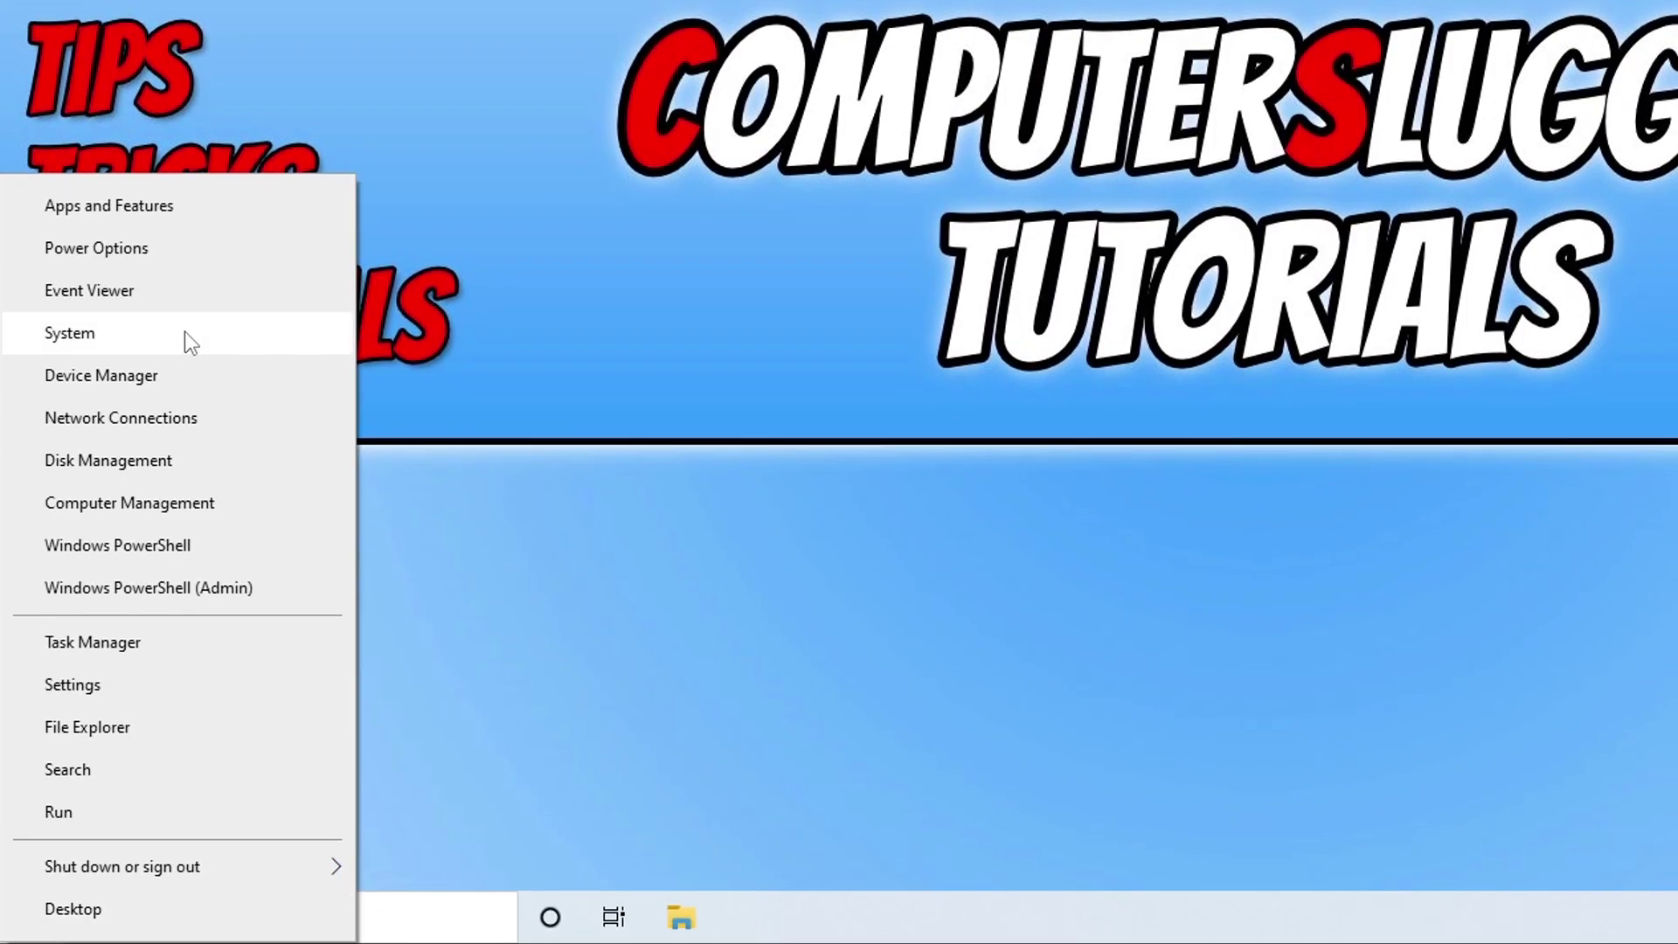
pyautogui.click(191, 260)
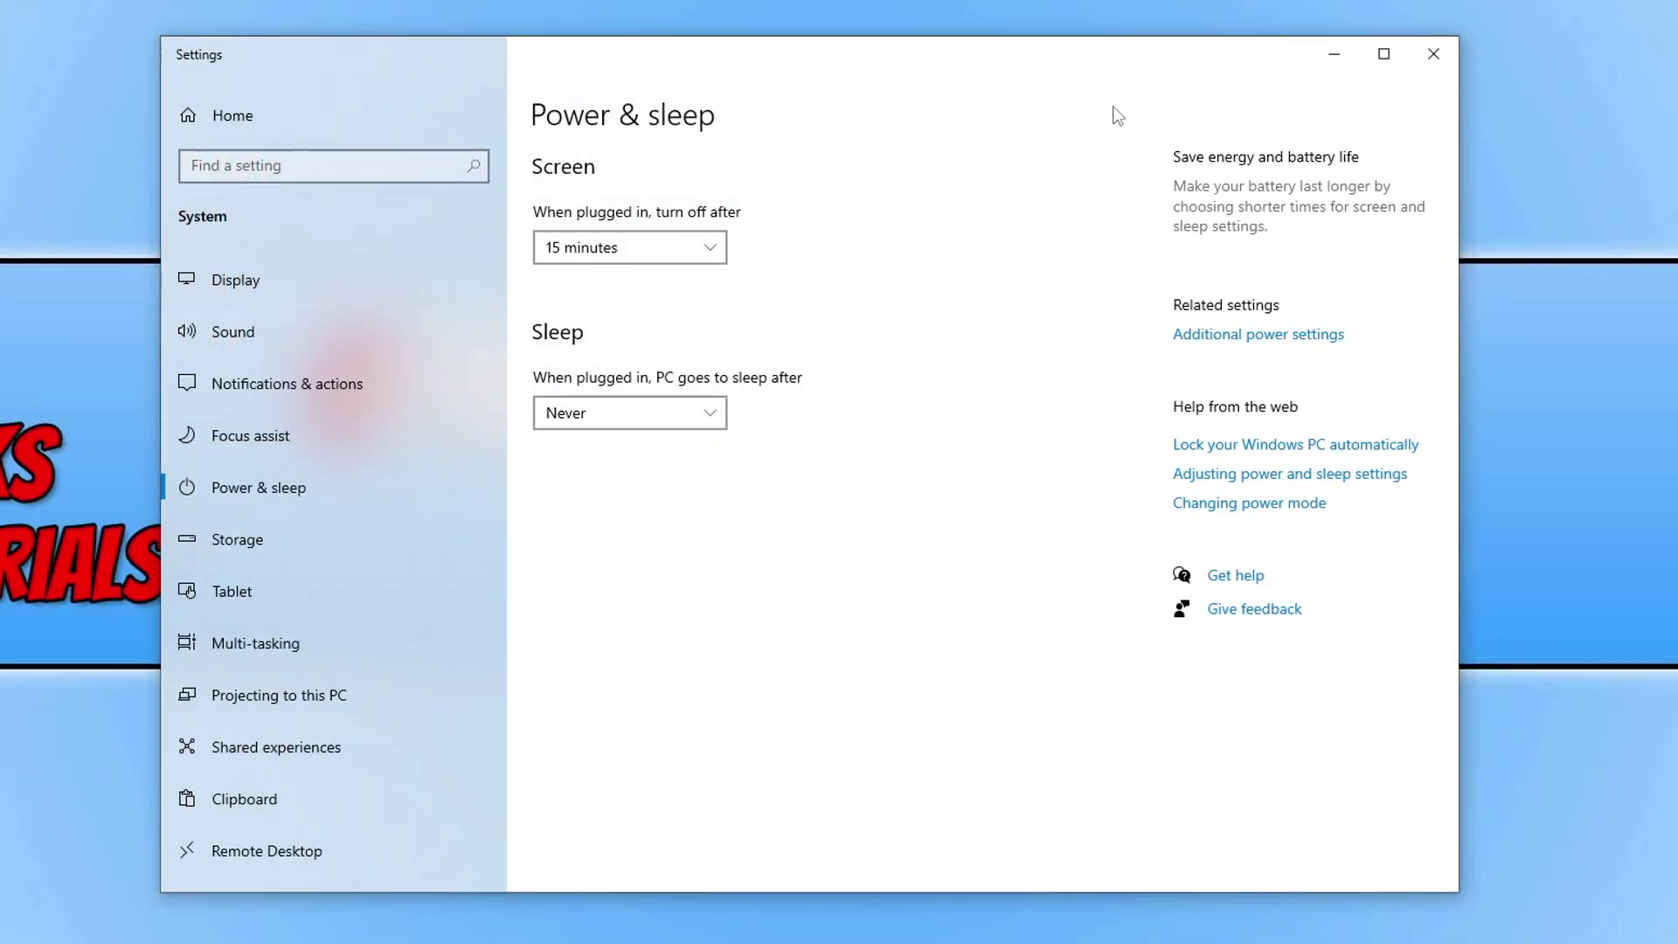
pyautogui.click(1327, 336)
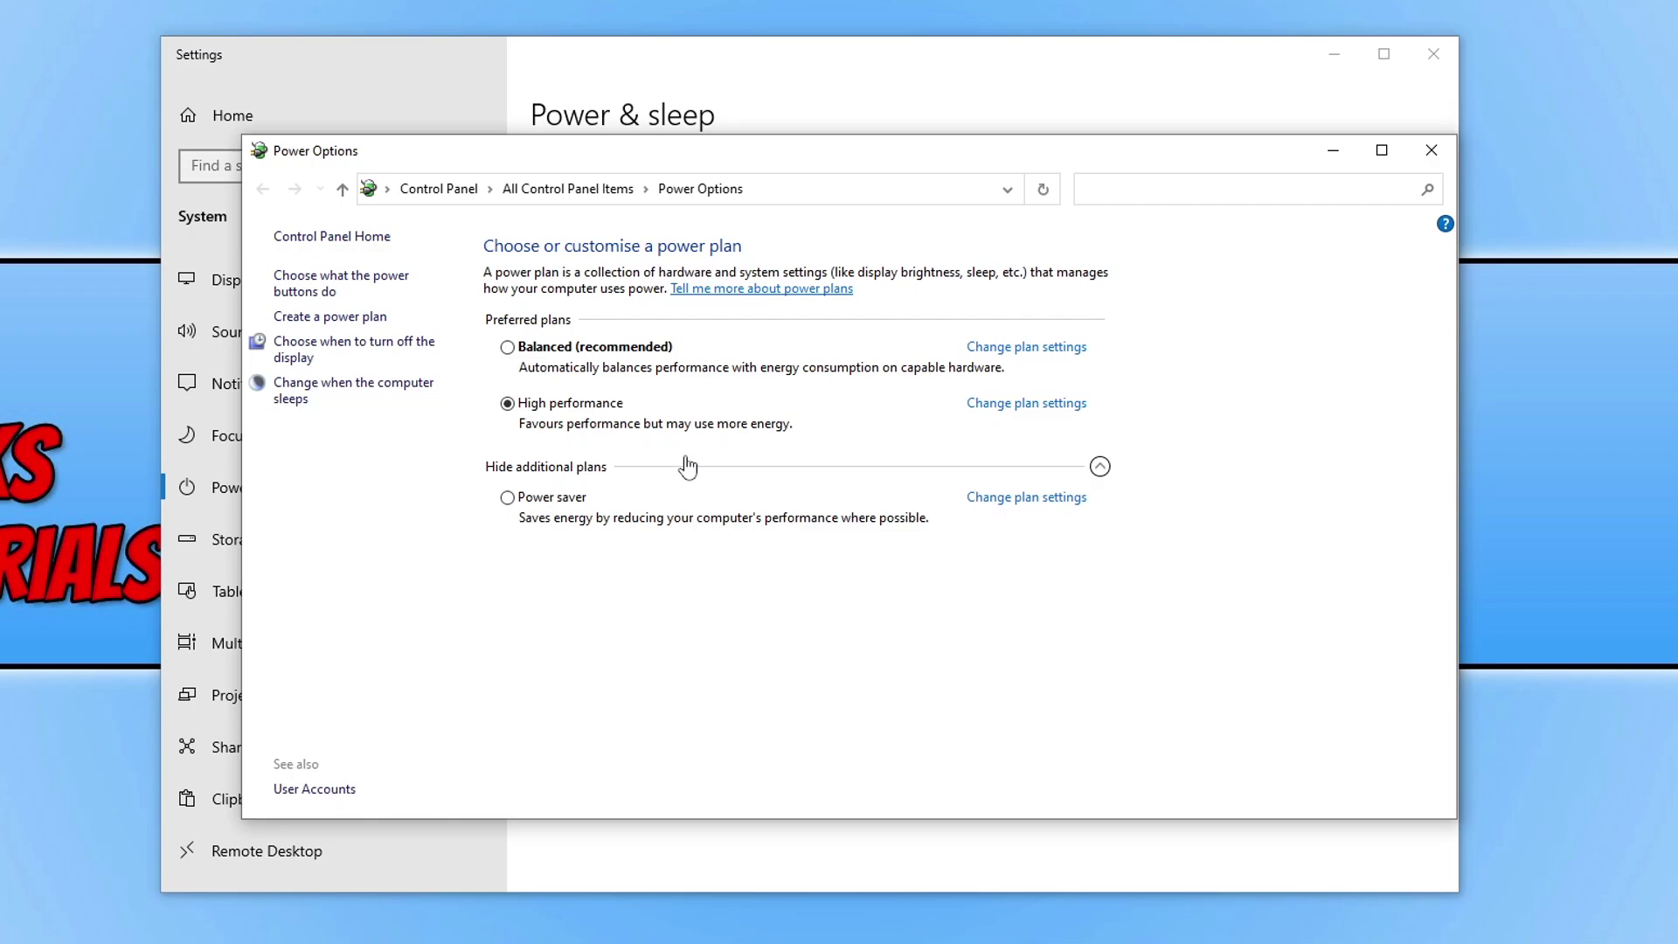
pyautogui.click(597, 470)
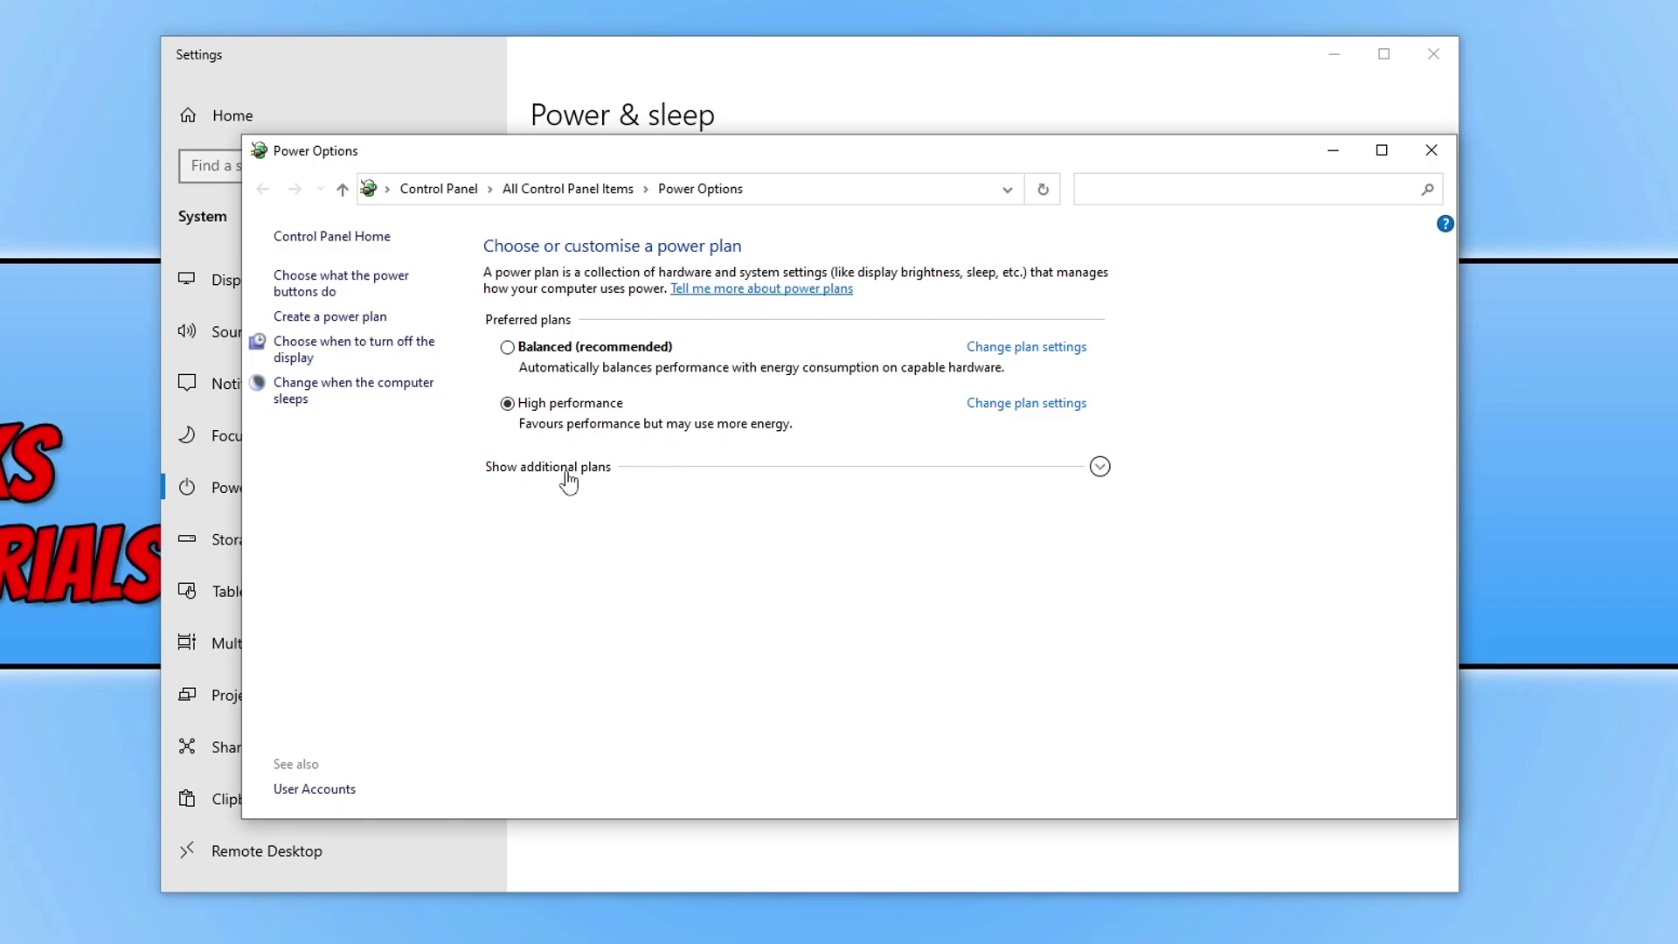
pyautogui.click(597, 470)
pyautogui.click(350, 384)
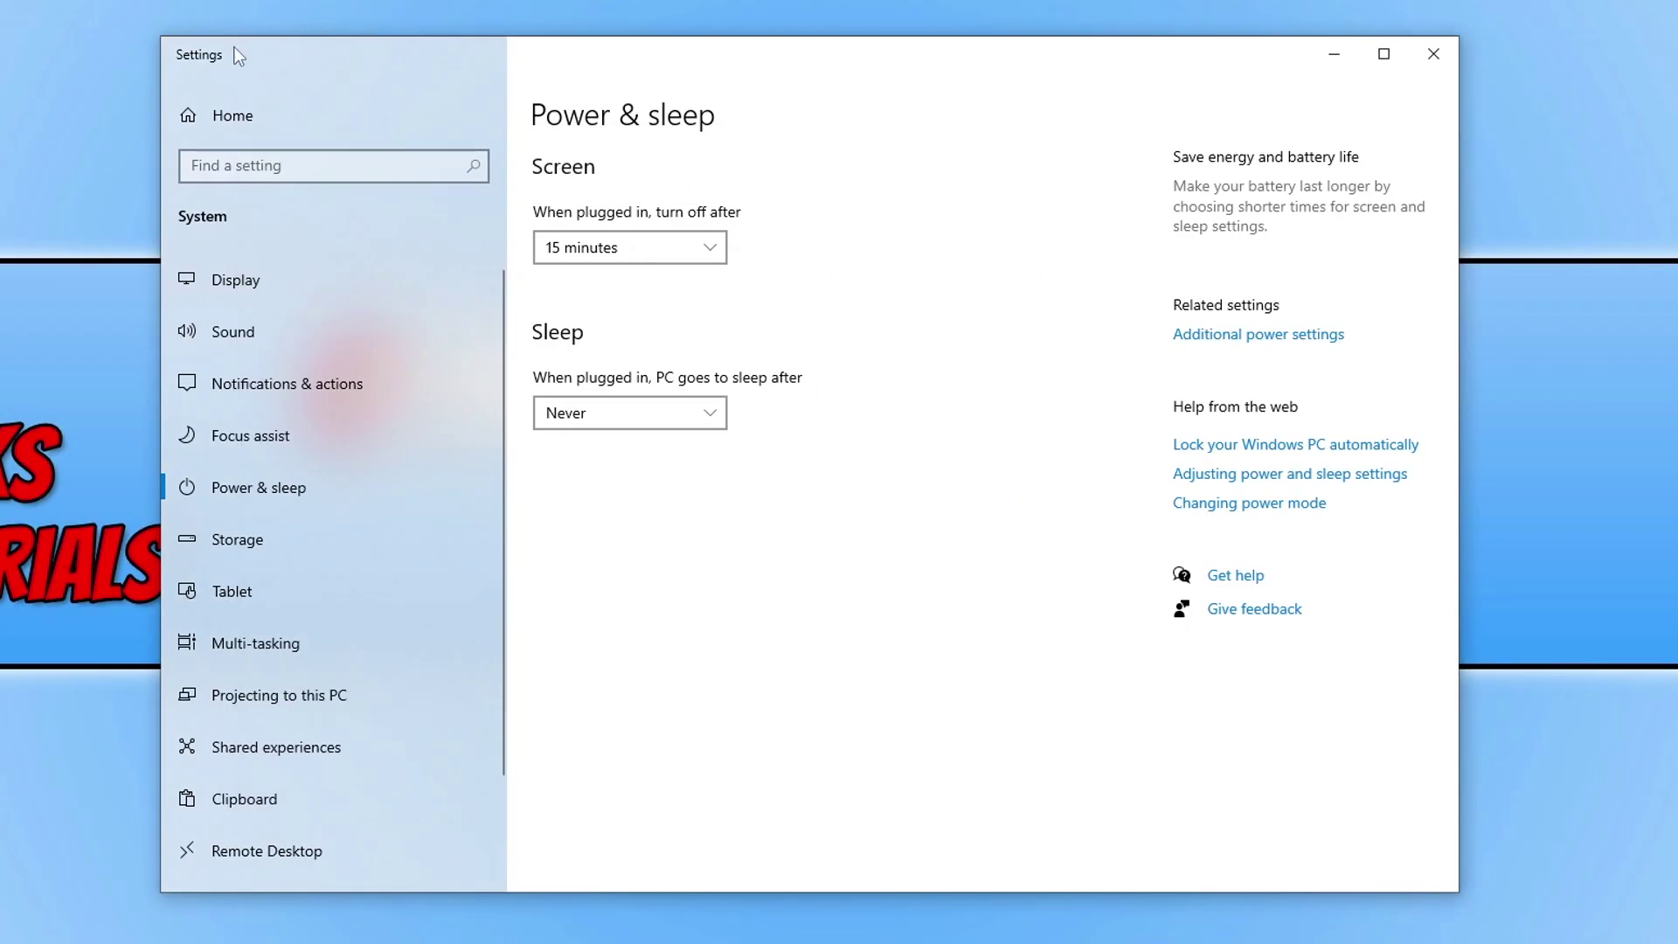
# - Switch the Game Mode toggle to Off in the Gaming settings
pyautogui.click(296, 116)
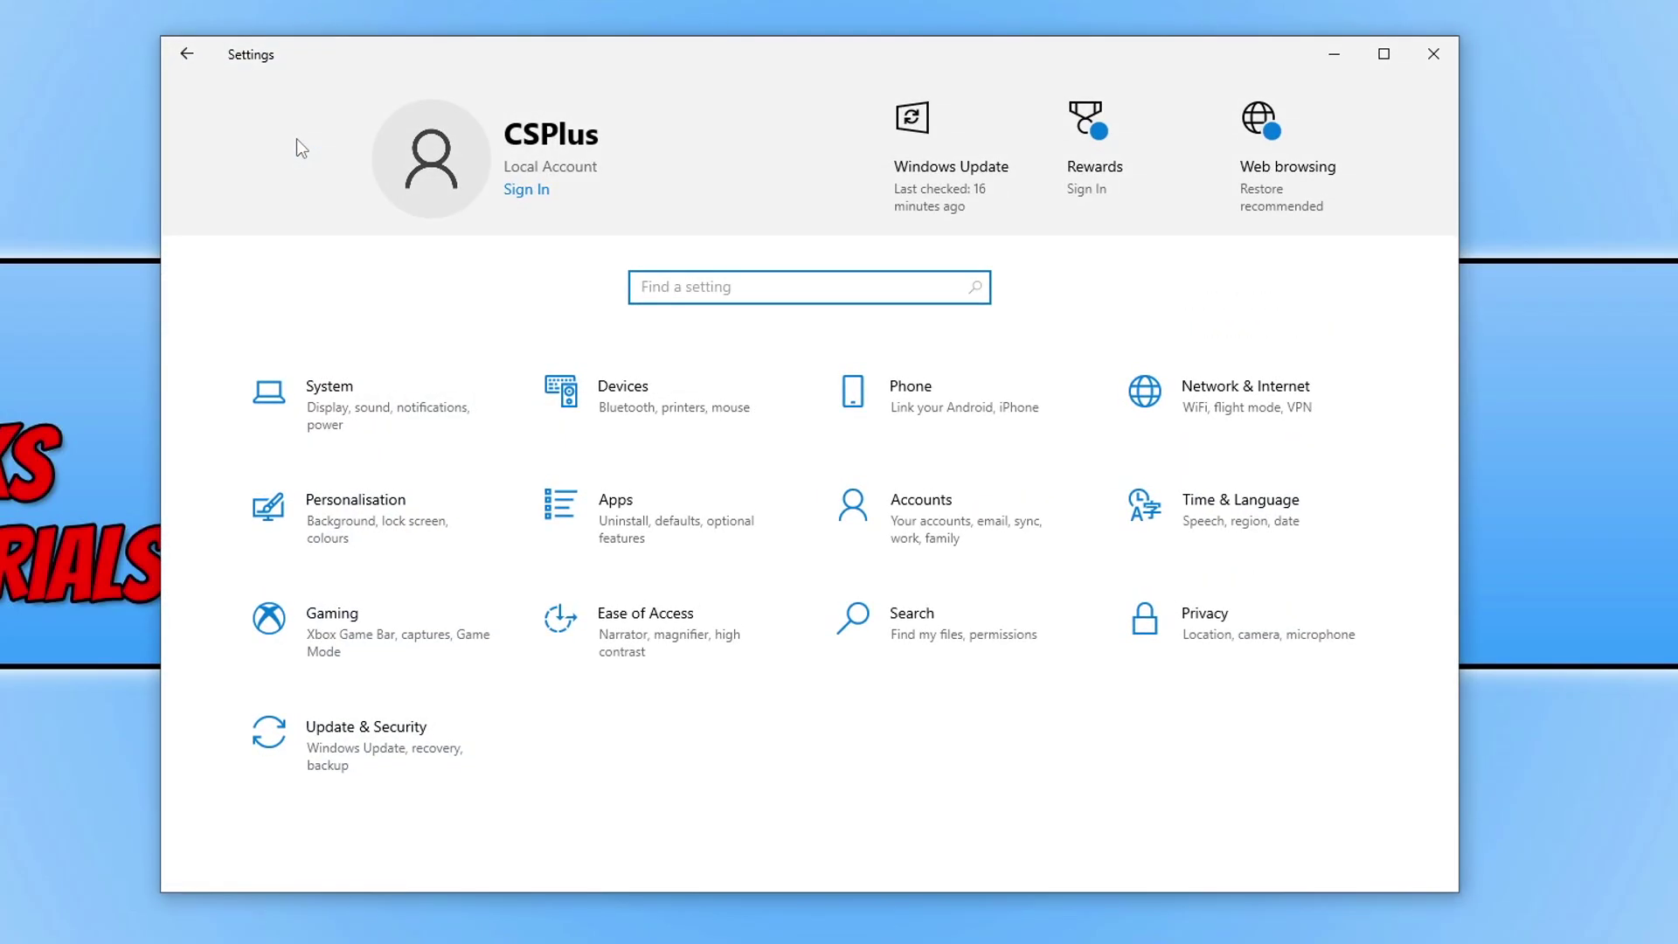
pyautogui.click(365, 651)
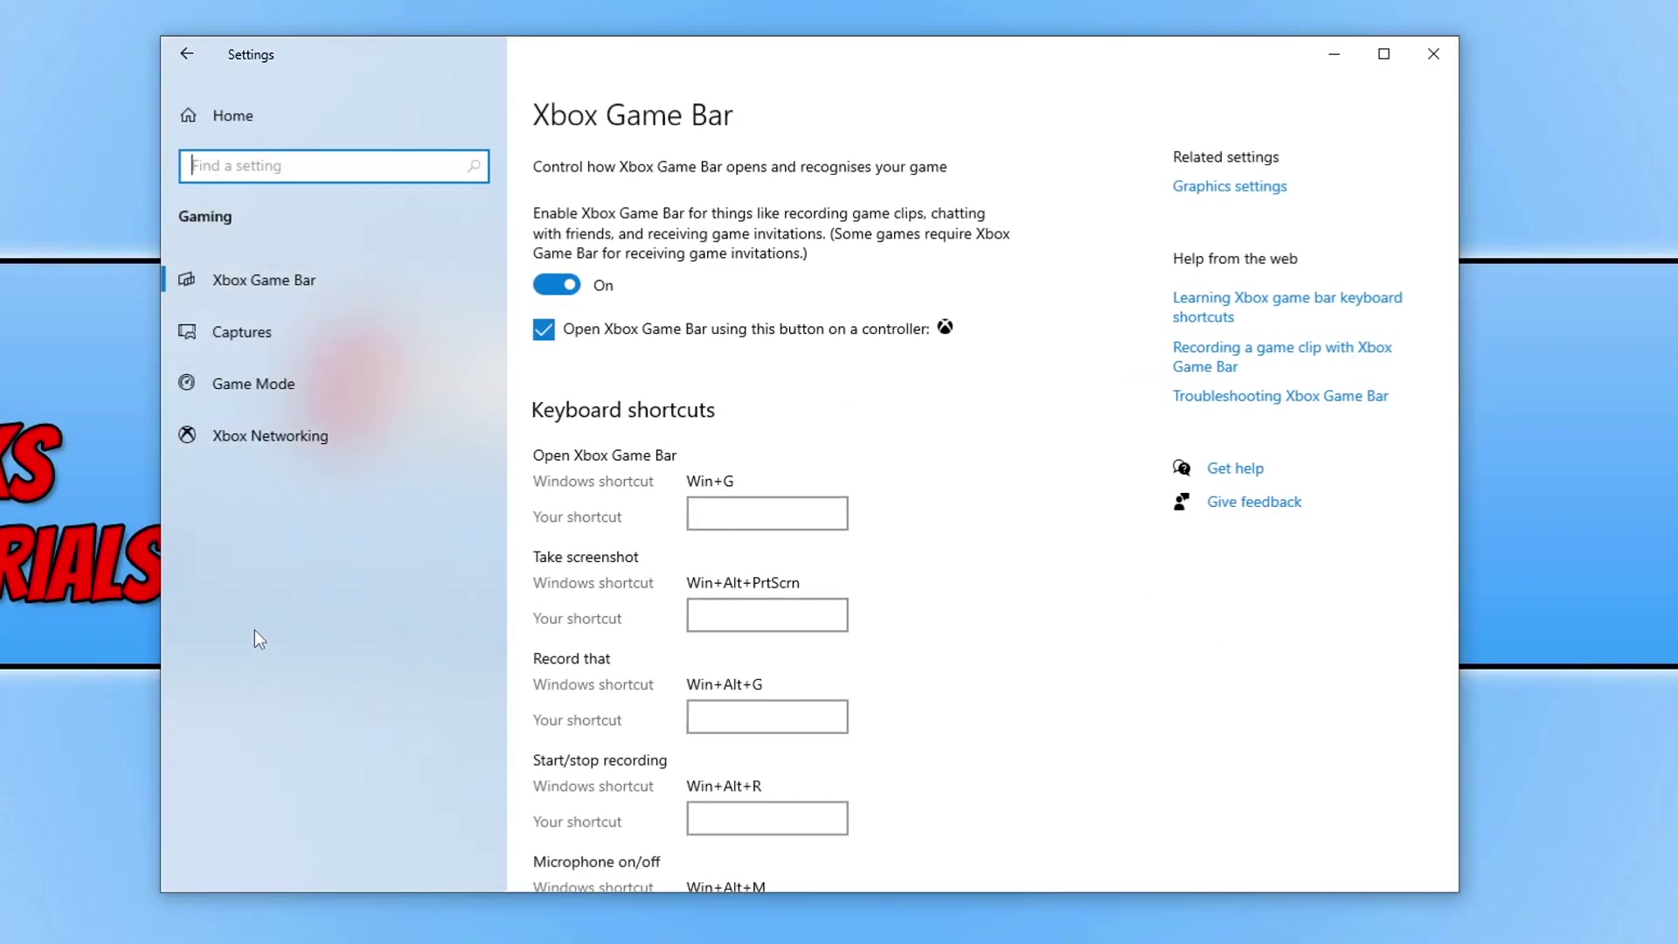
pyautogui.click(384, 400)
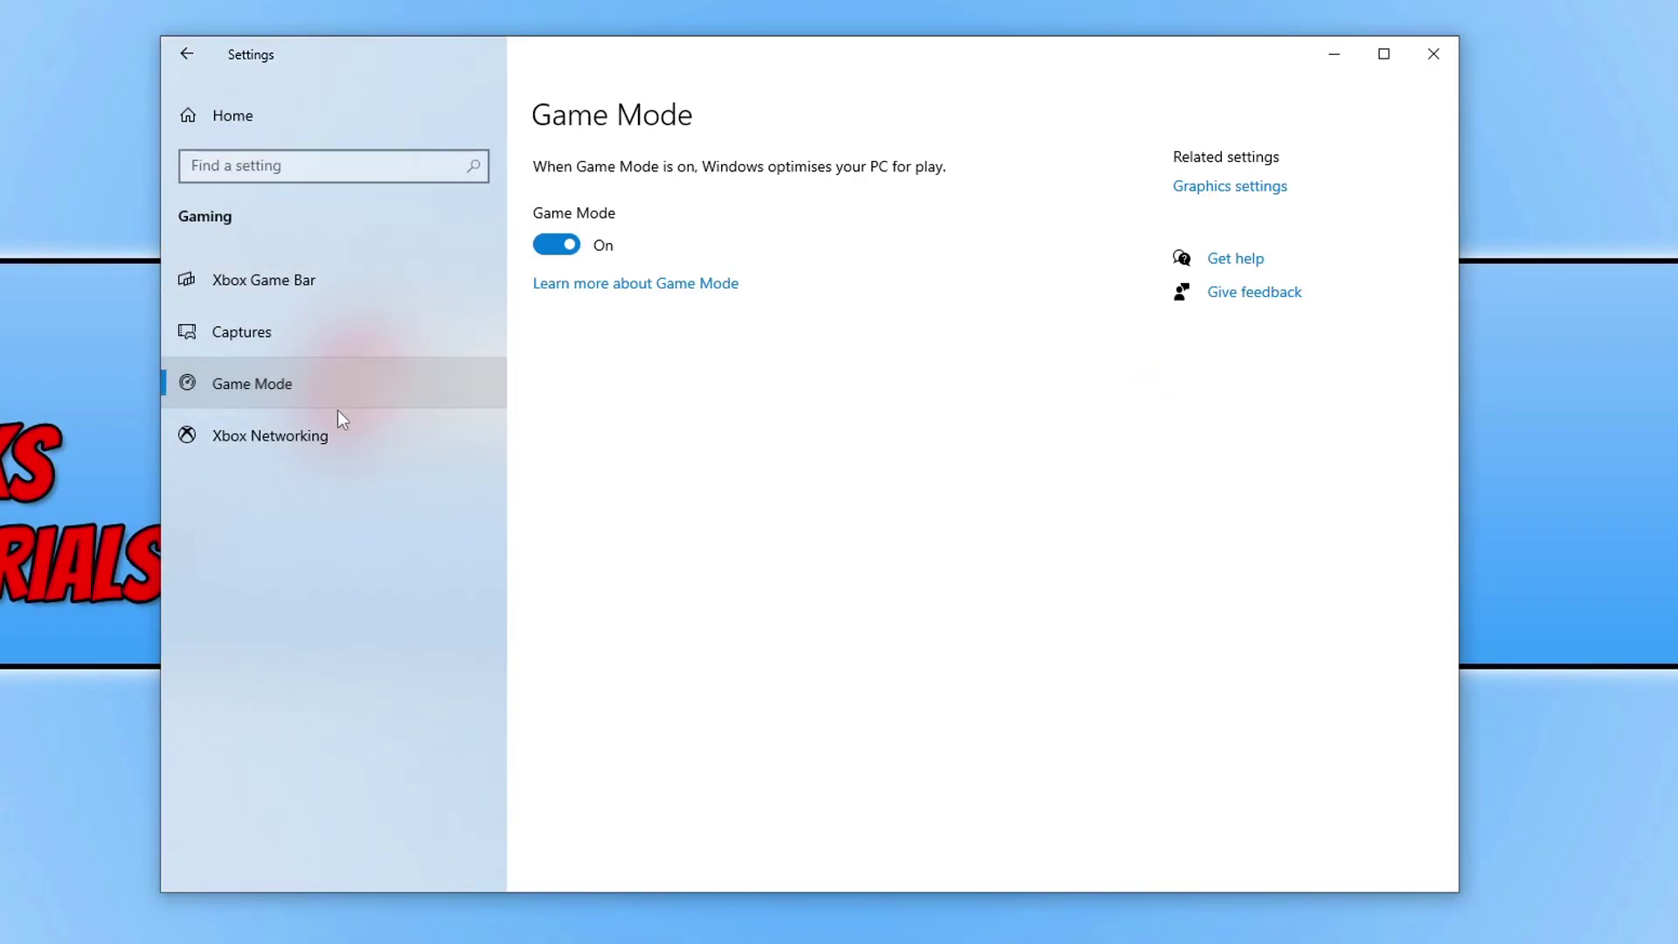
pyautogui.click(567, 249)
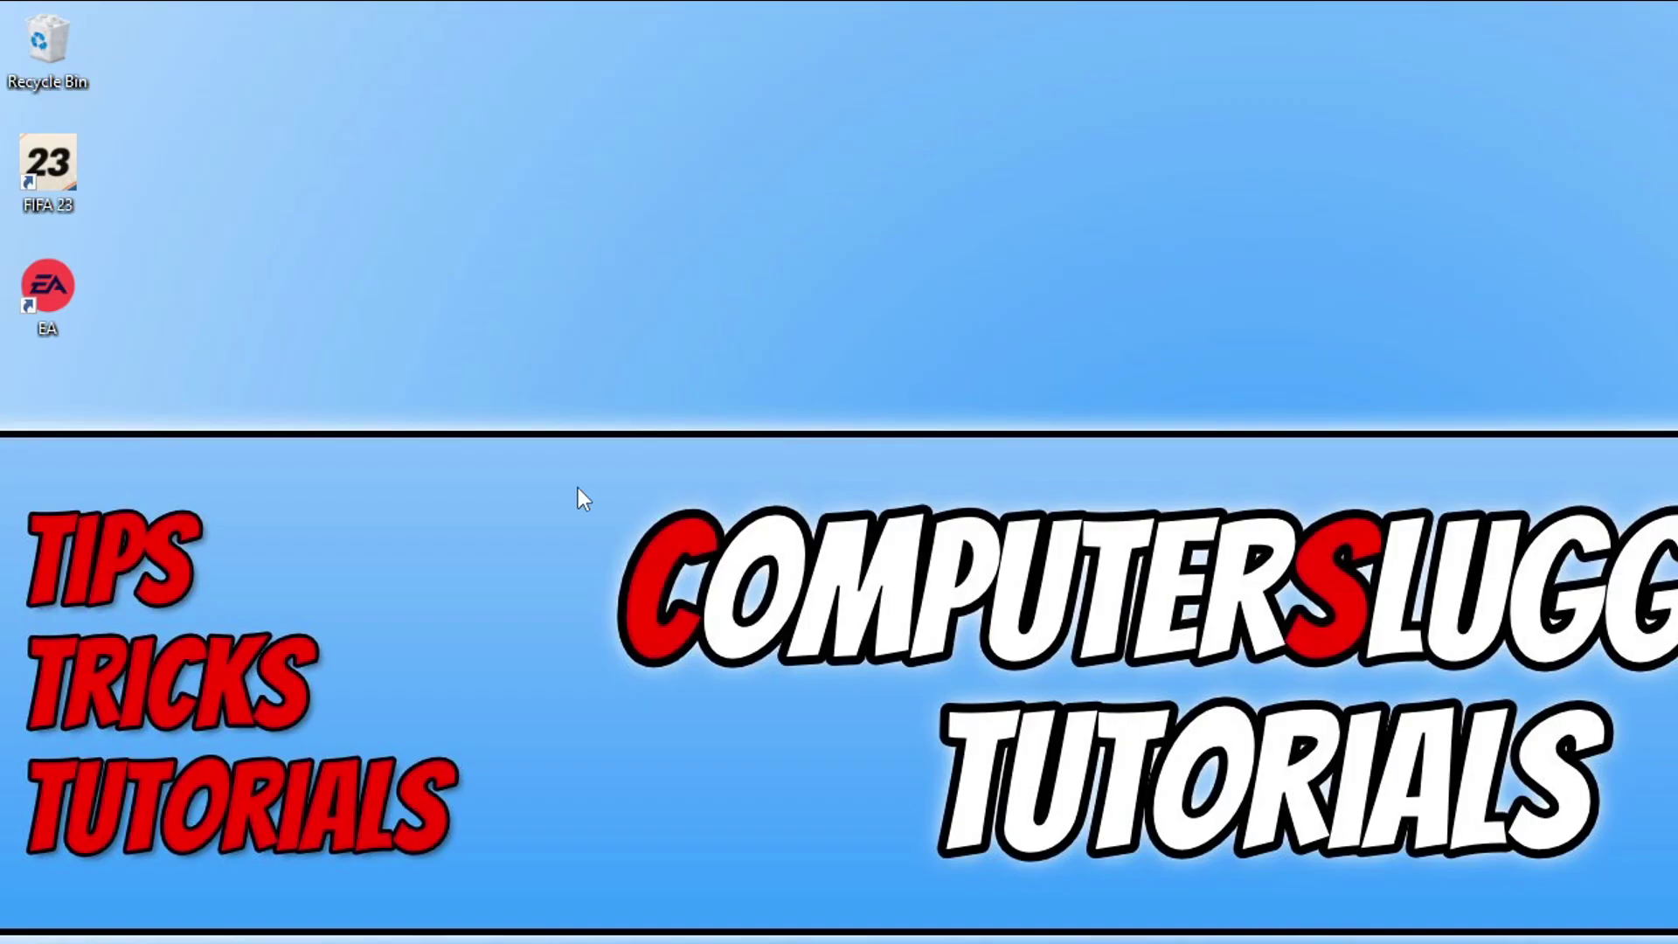
pyautogui.rightClick(43, 174)
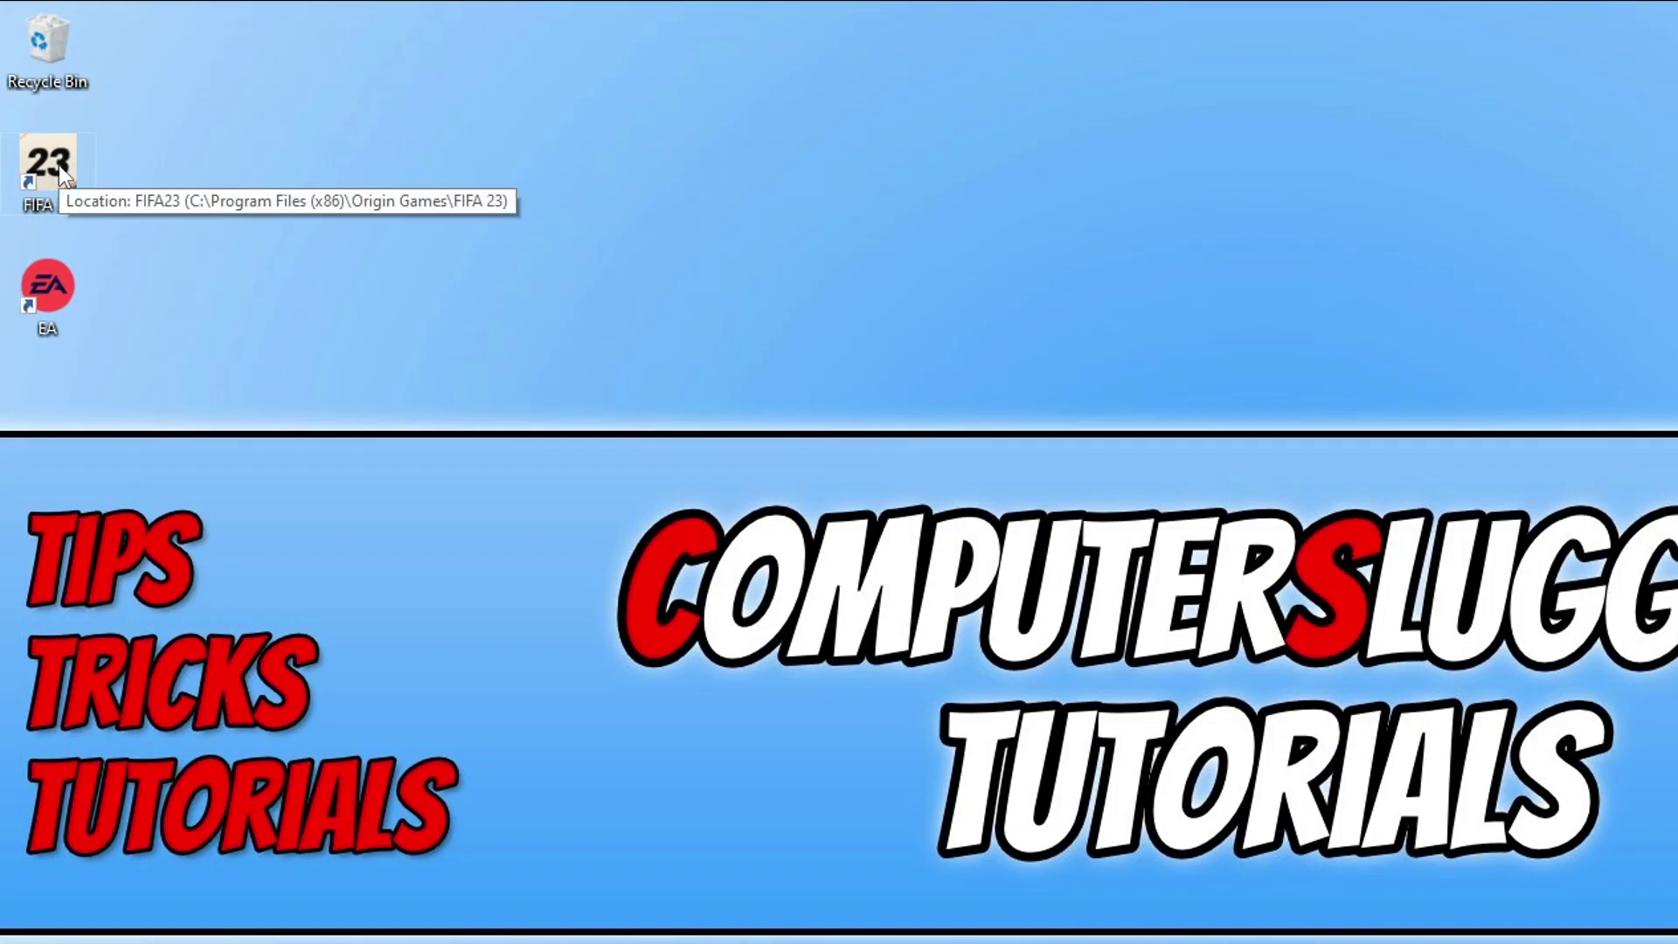
pyautogui.rightClick(66, 174)
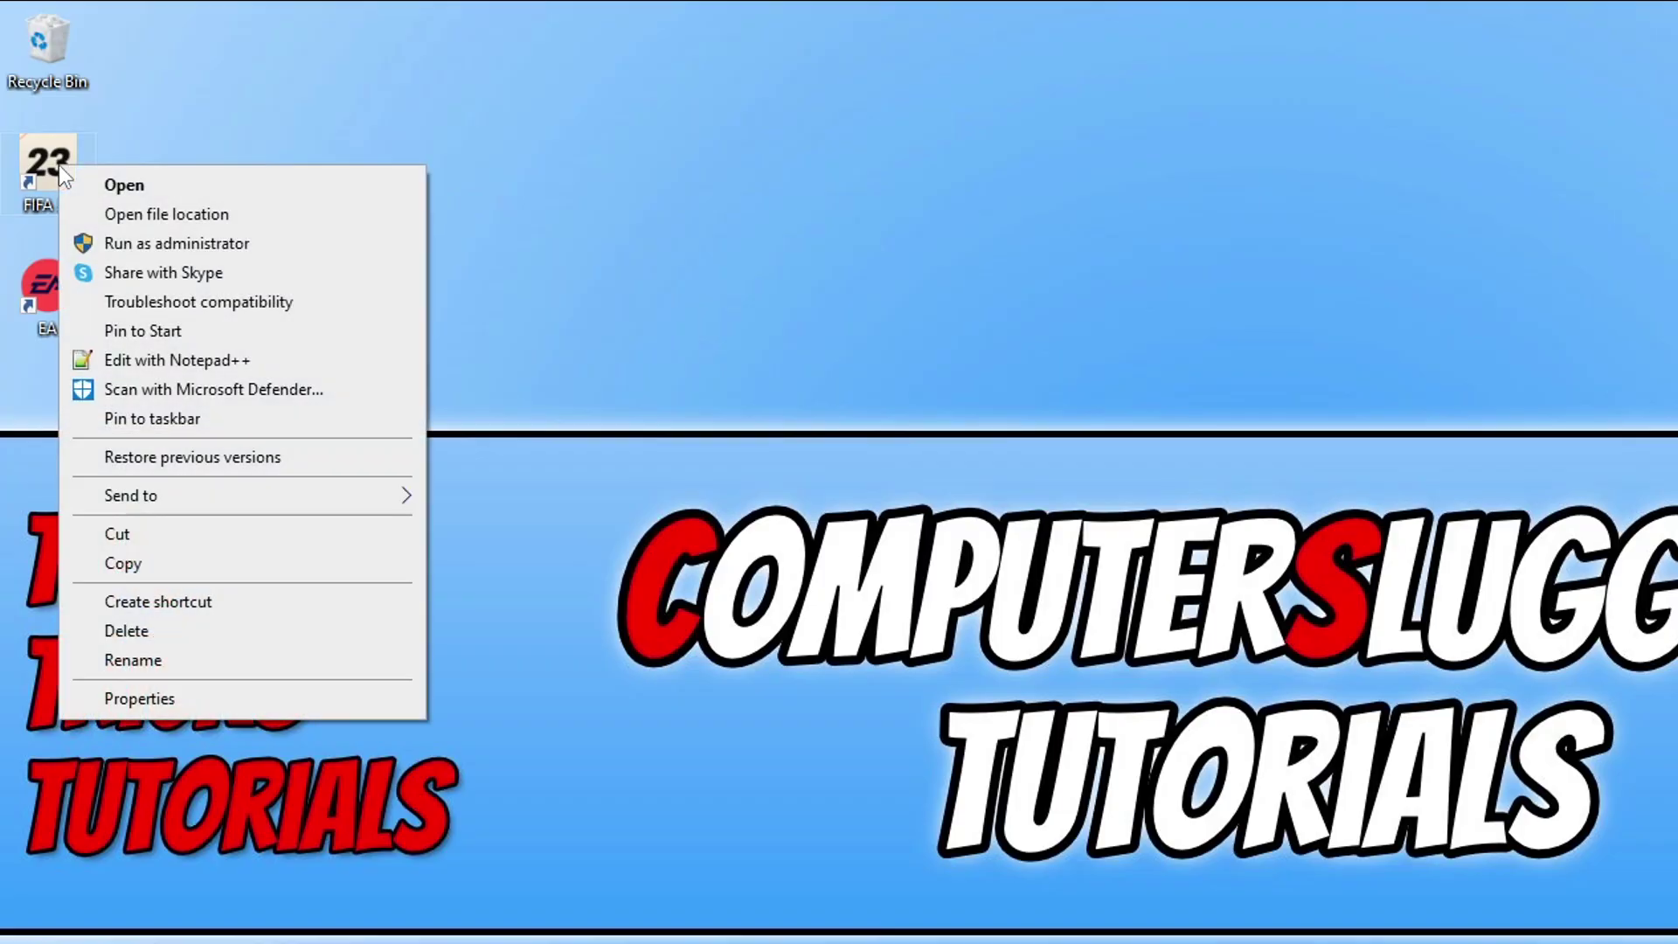
# - Browse from FIFA 23's file location to __Installer\vc\vc2012Update3\redist
pyautogui.click(304, 226)
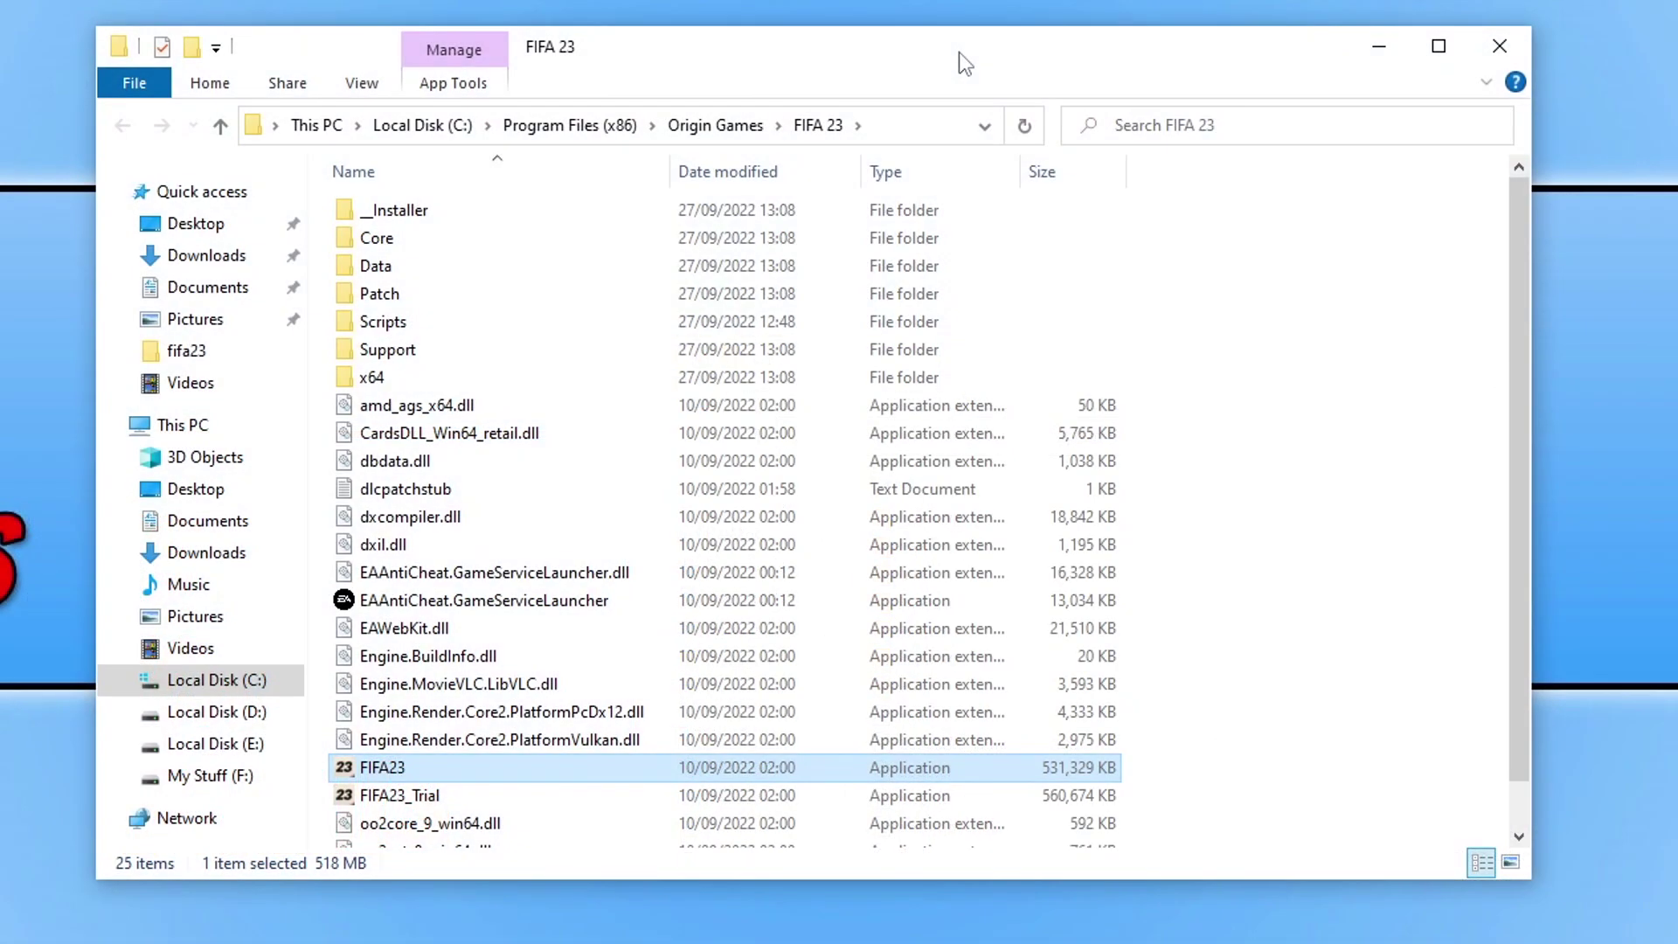
pyautogui.doubleClick(428, 212)
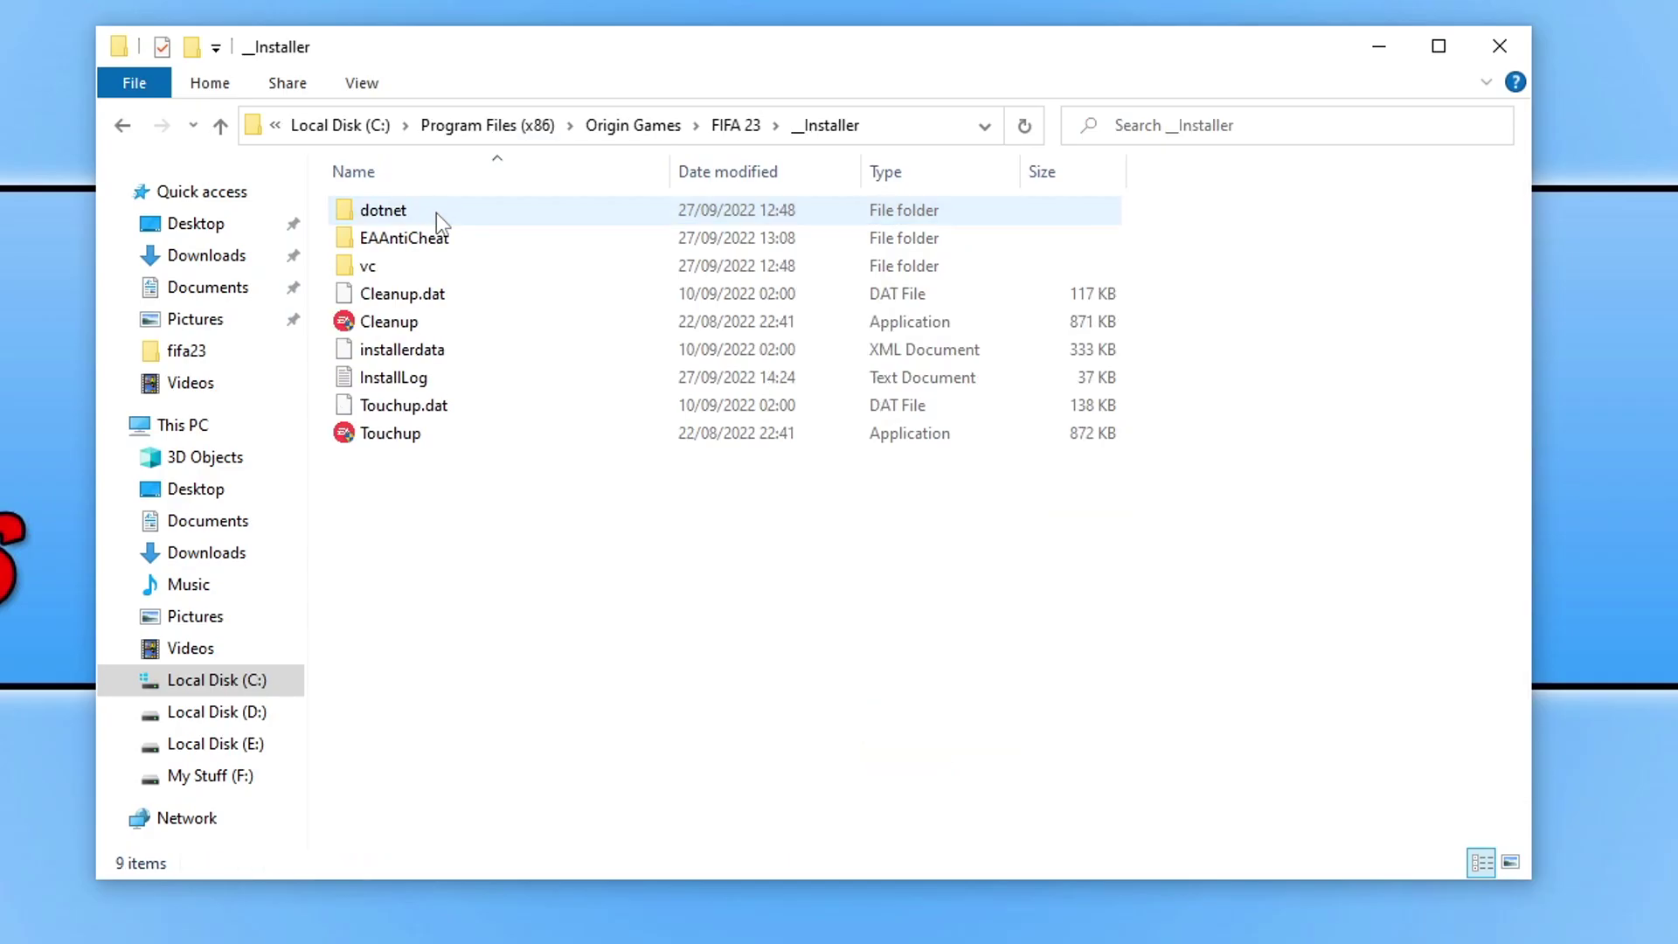
pyautogui.doubleClick(397, 270)
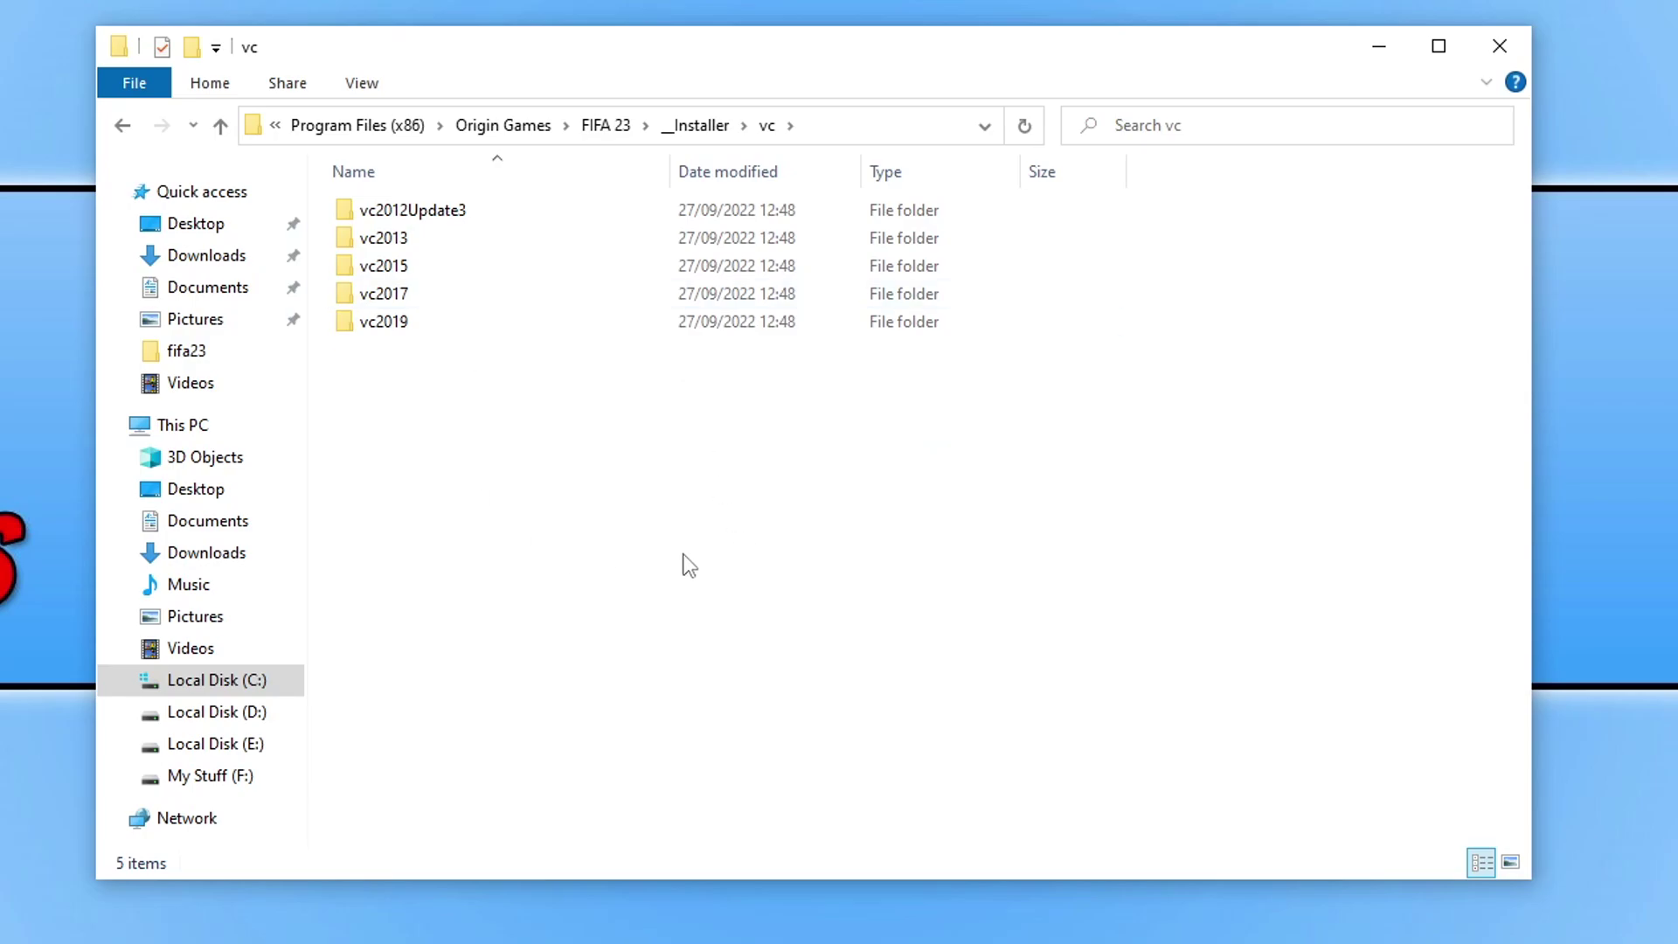
pyautogui.doubleClick(491, 213)
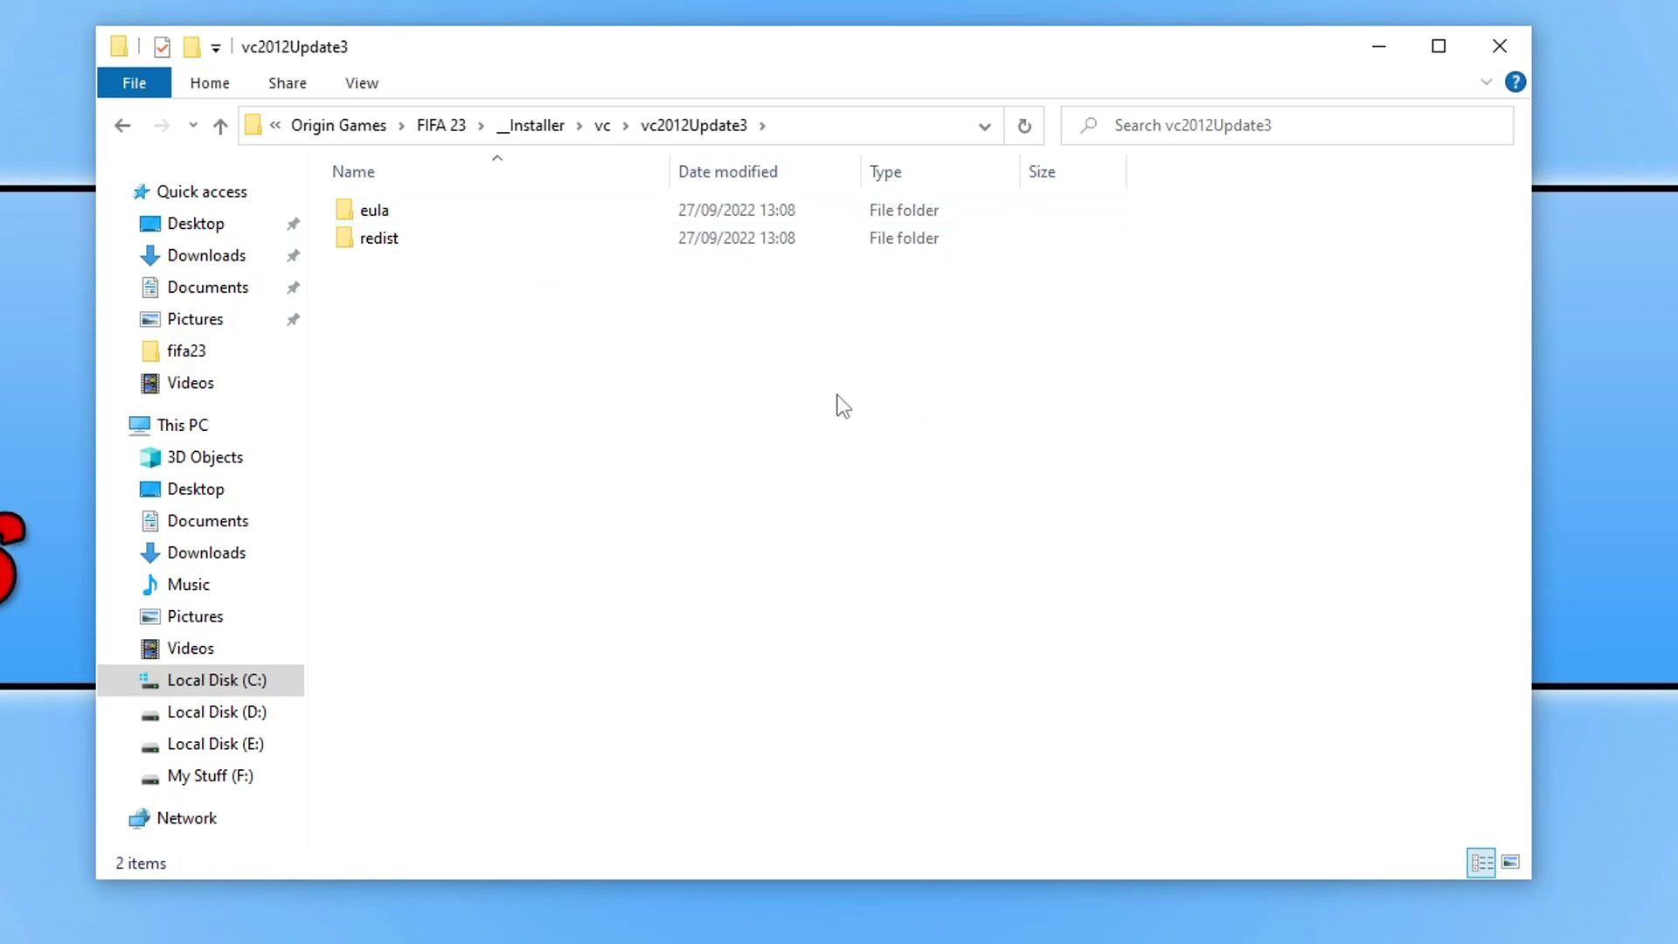
pyautogui.doubleClick(426, 245)
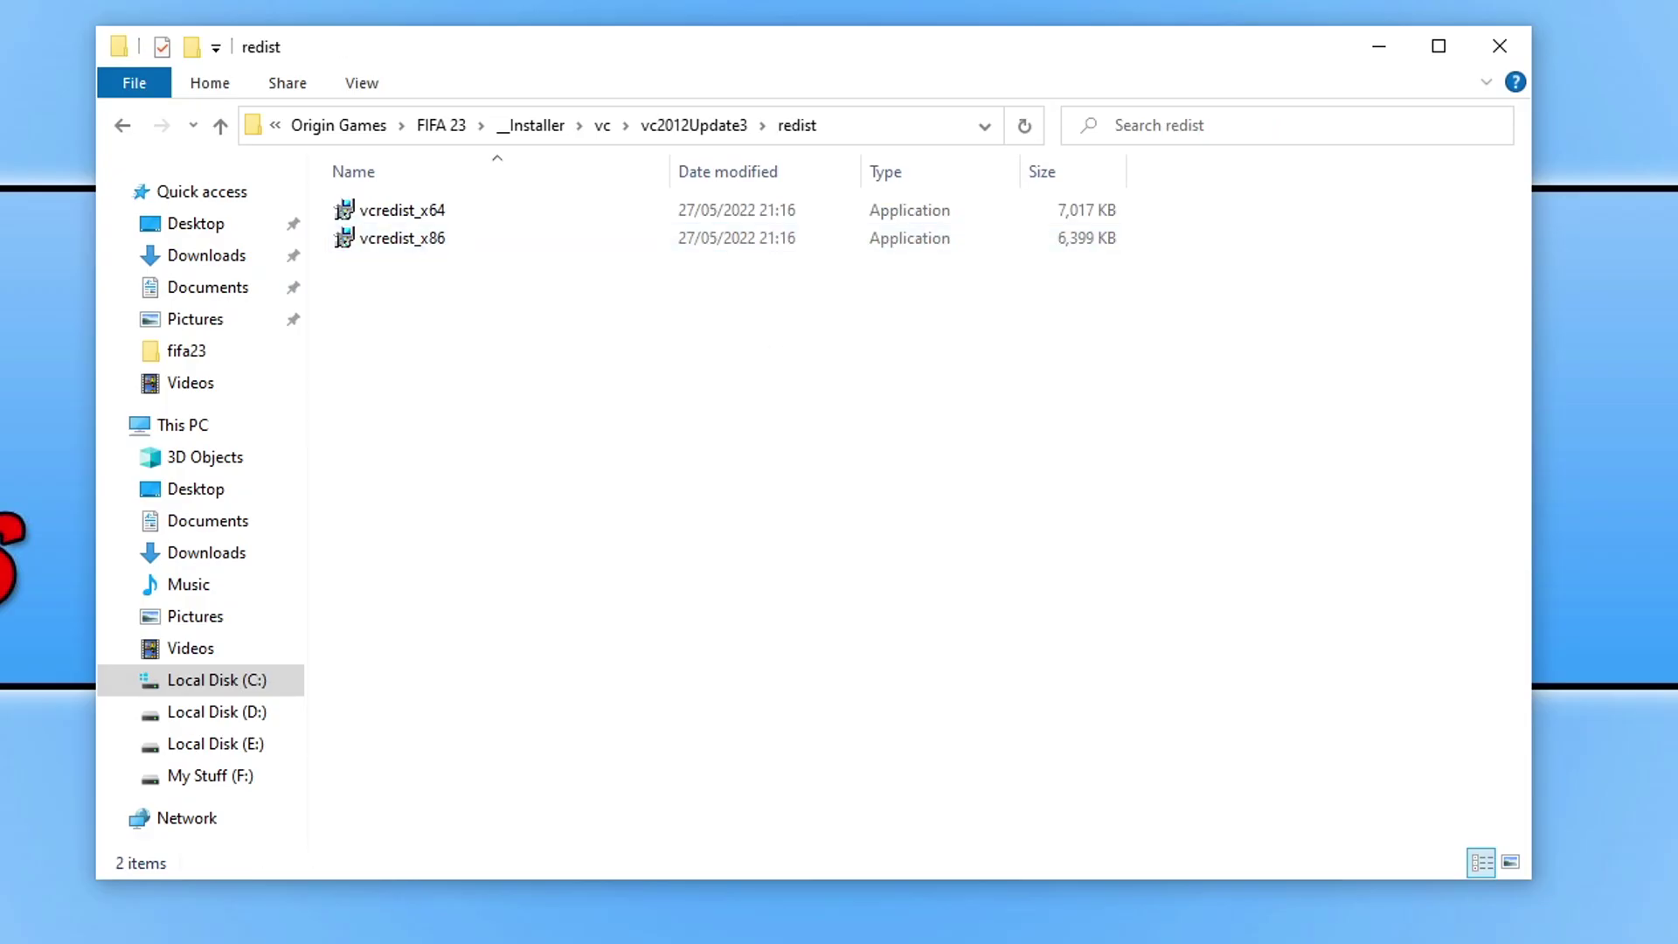
# - Launch the 2012 vcredist_x64 setup, then cancel it
pyautogui.click(538, 211)
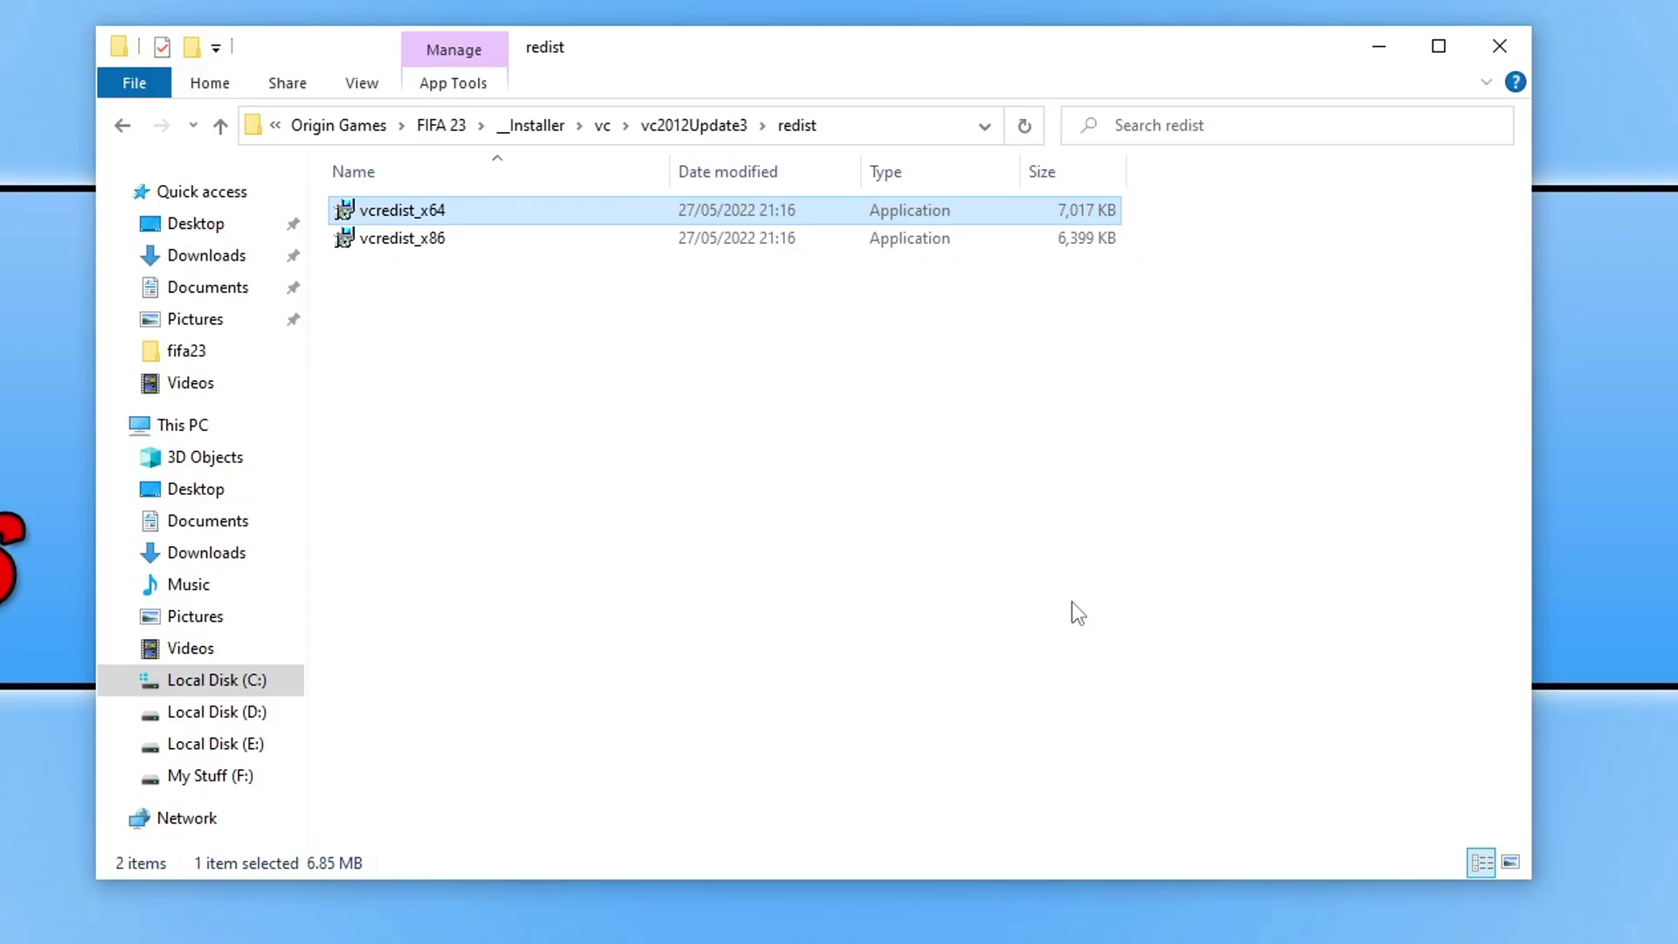
pyautogui.doubleClick(376, 212)
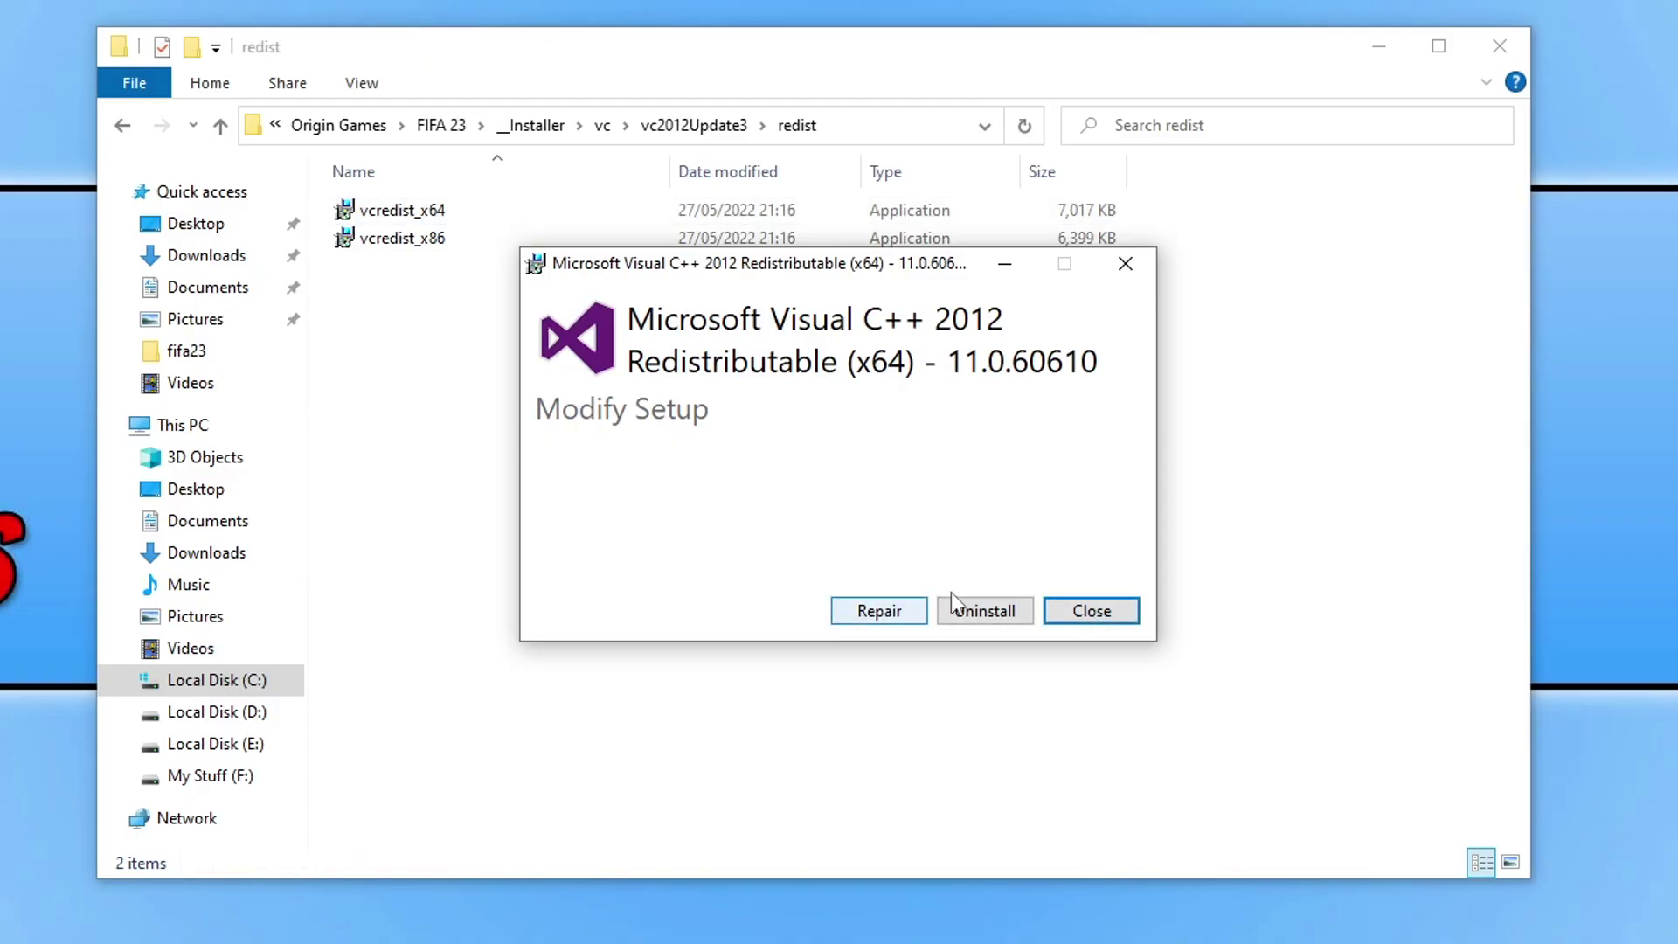
pyautogui.click(1099, 605)
# - Confirm cancelling the 2012 setup, then launch and cancel vcredist_x64 from vc2013\redist
pyautogui.click(892, 540)
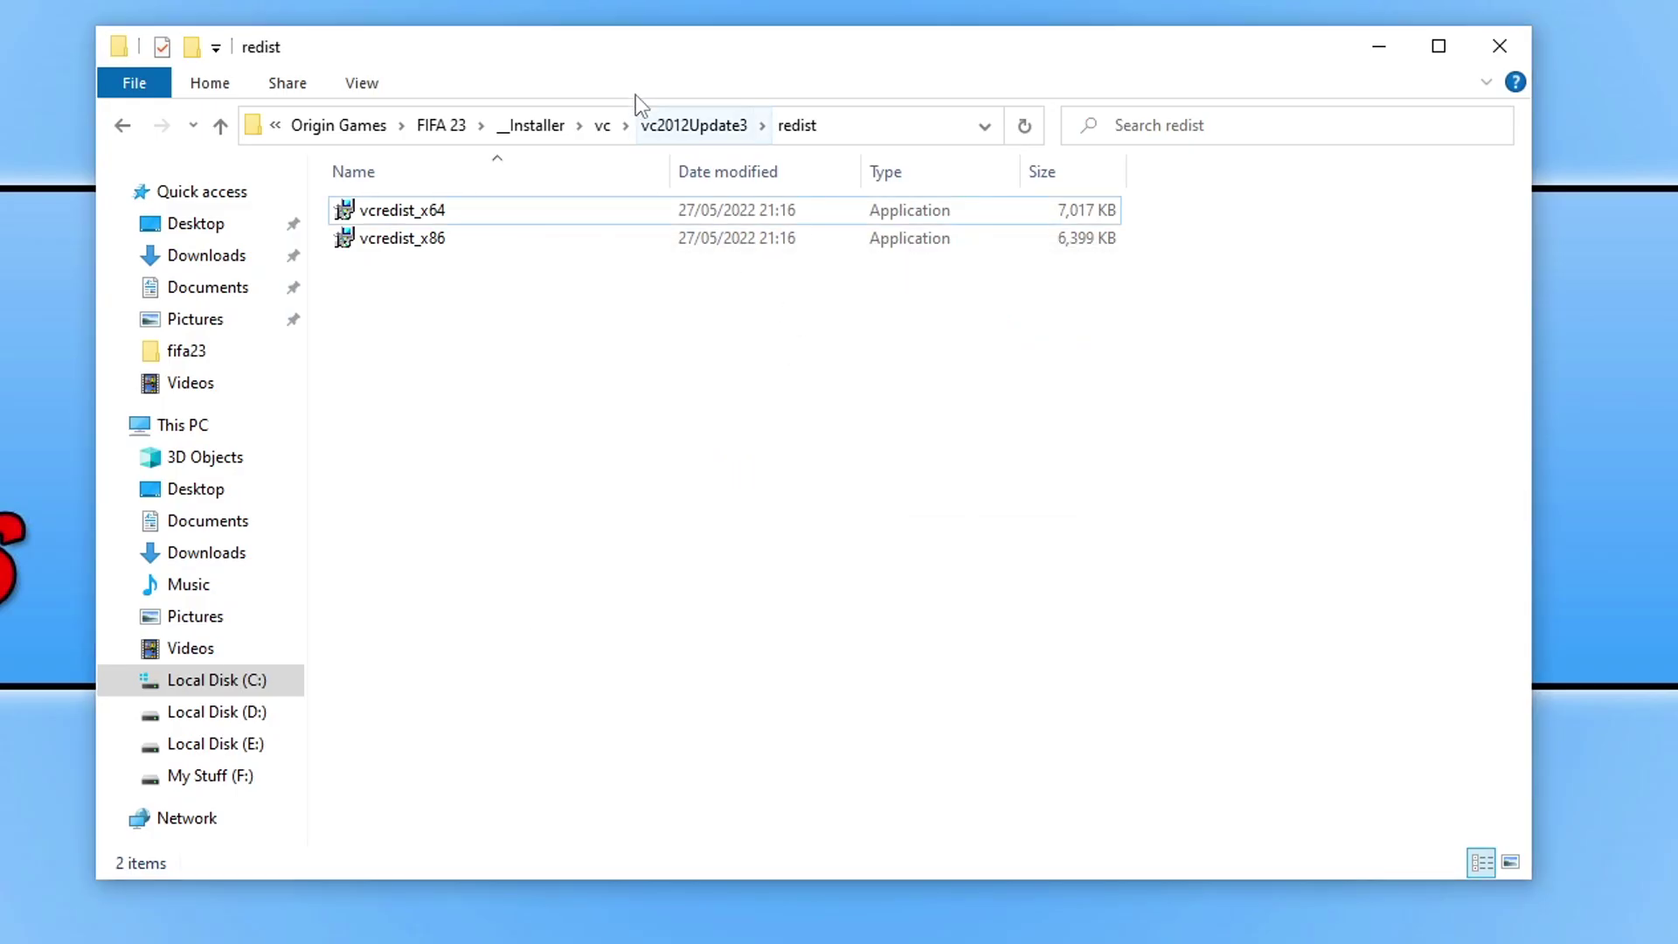
pyautogui.click(603, 127)
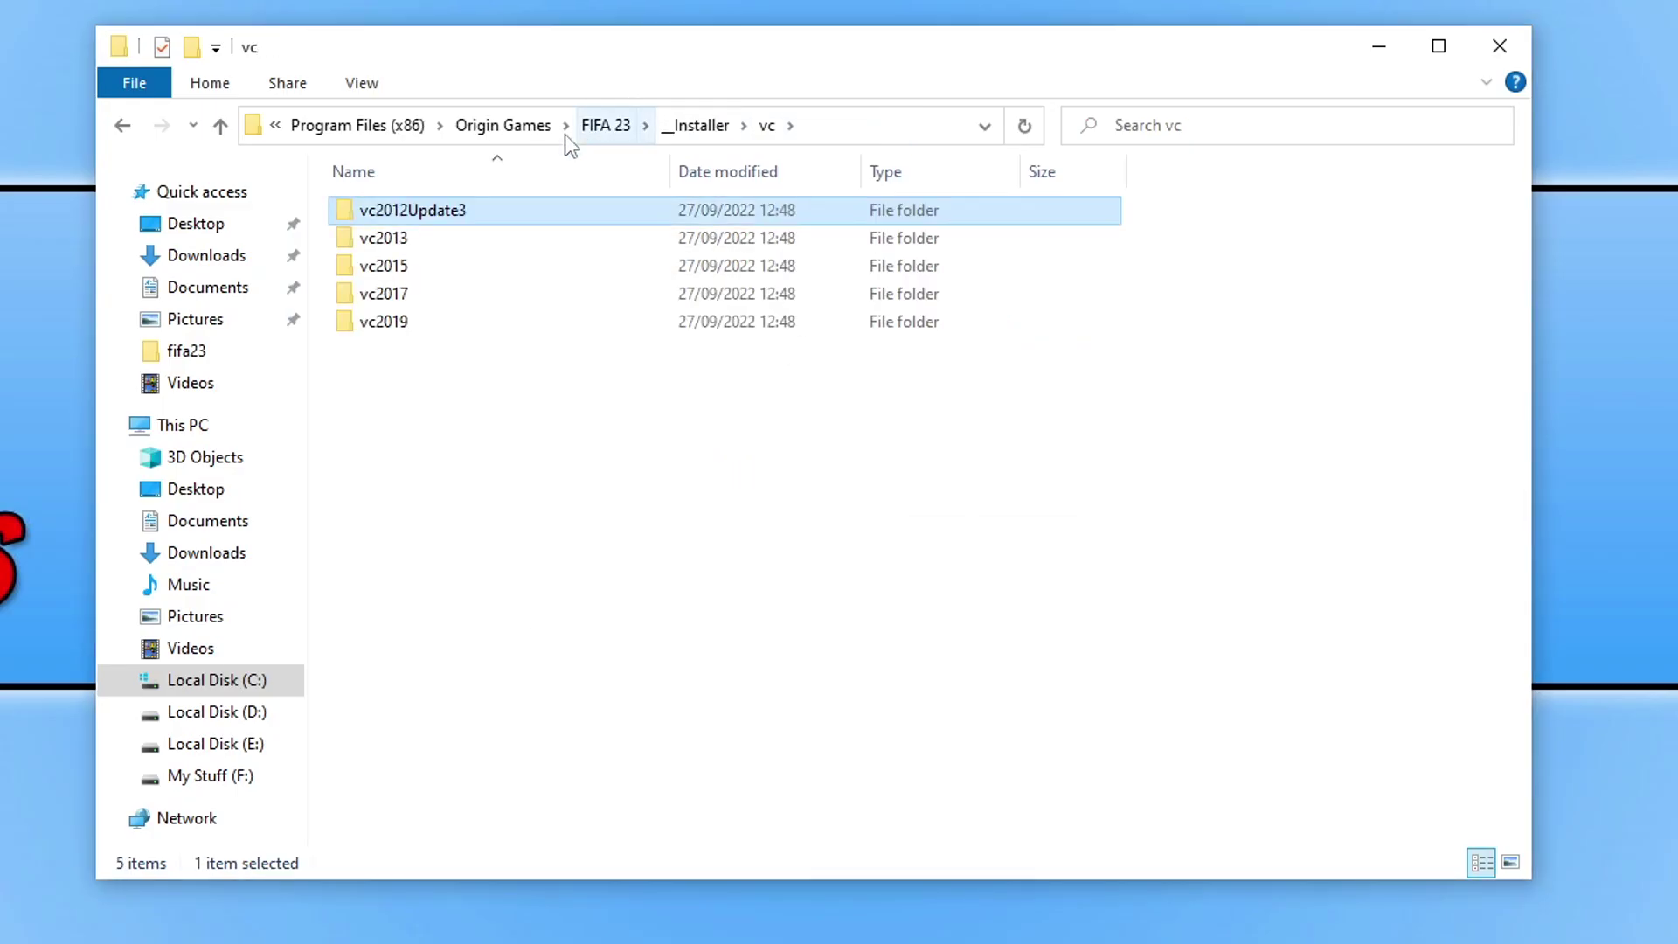
pyautogui.doubleClick(423, 238)
pyautogui.doubleClick(434, 239)
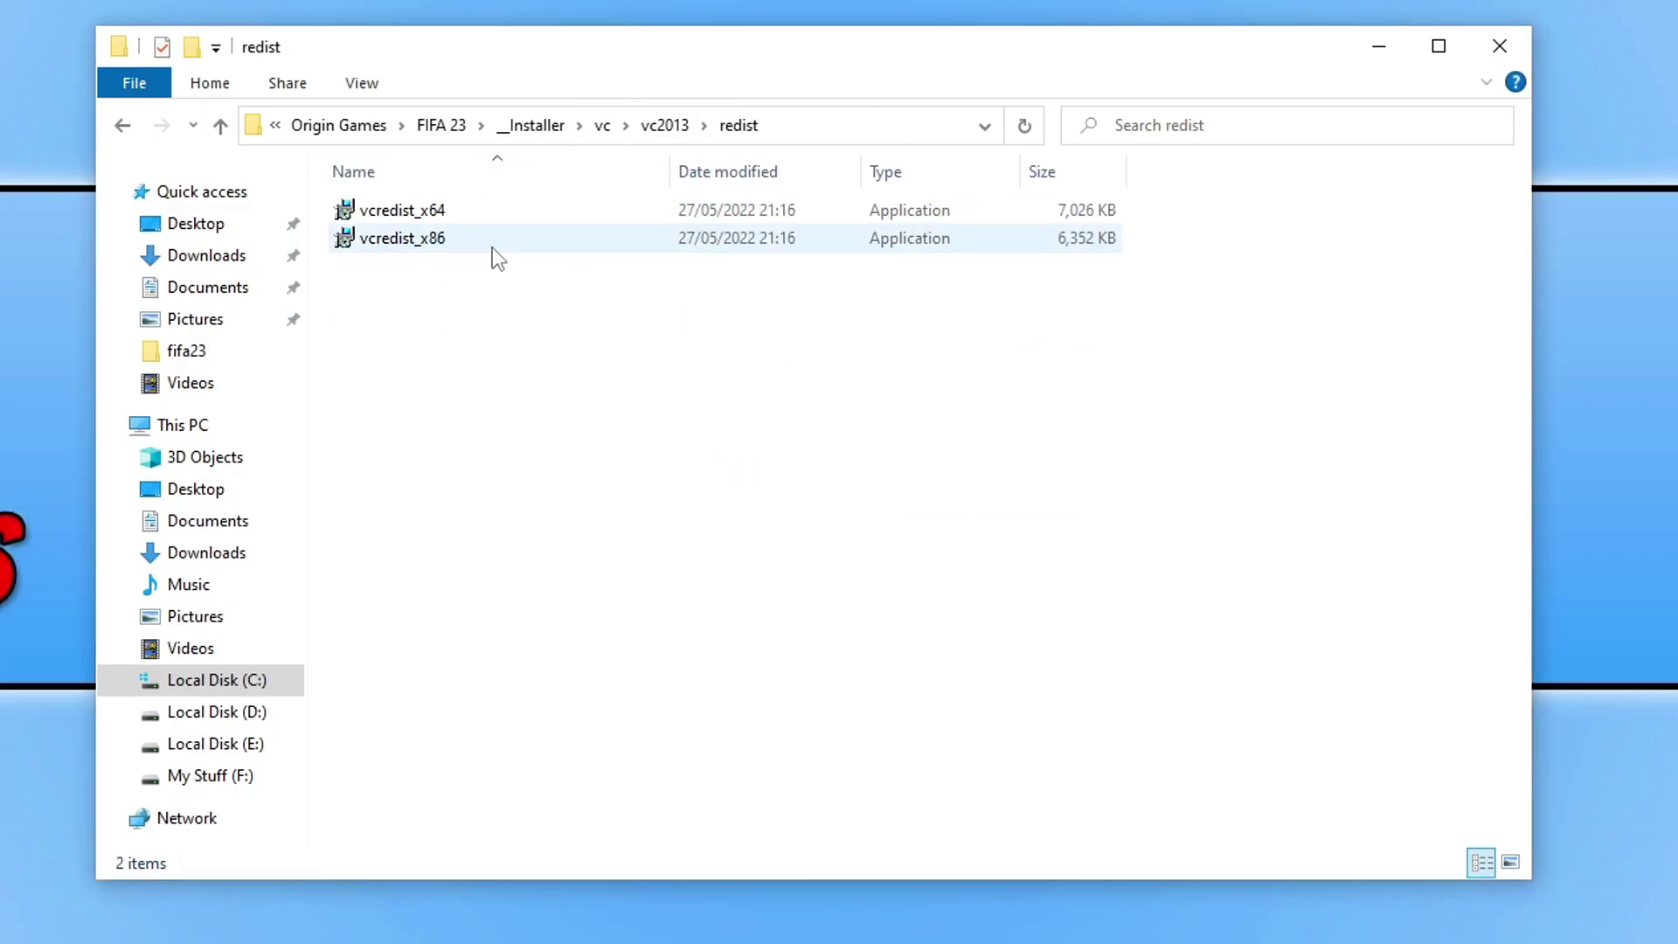
pyautogui.doubleClick(442, 218)
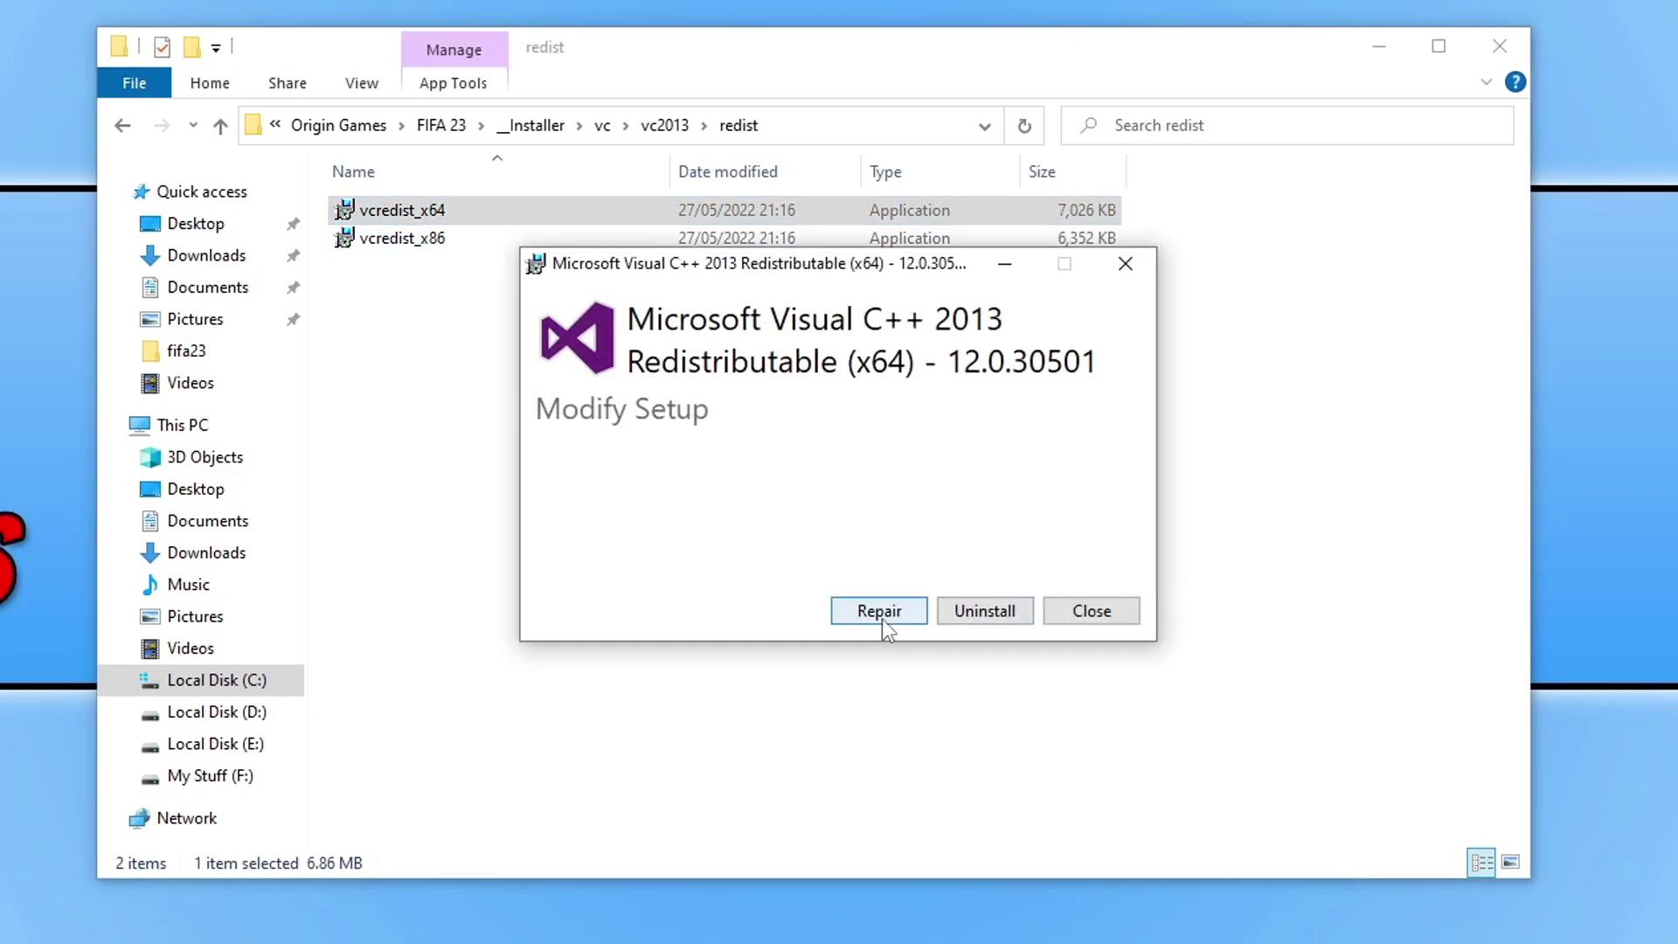
pyautogui.click(1109, 617)
pyautogui.click(881, 547)
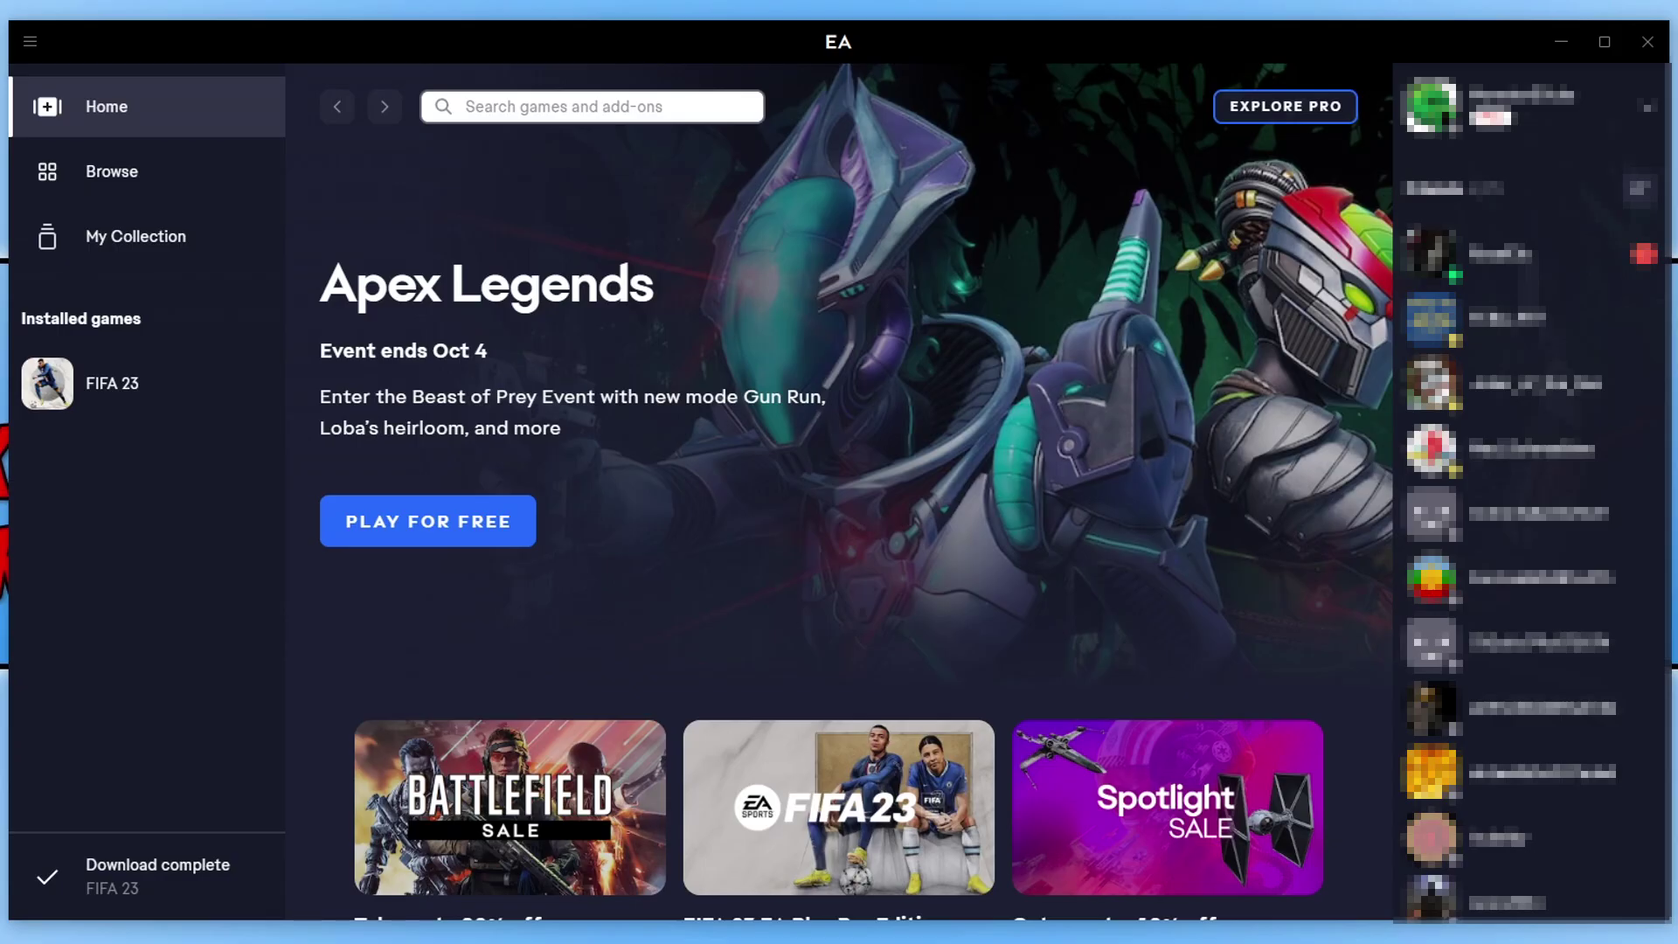
# - Choose Repair from the ... menu on the FIFA 23 game page
pyautogui.click(133, 388)
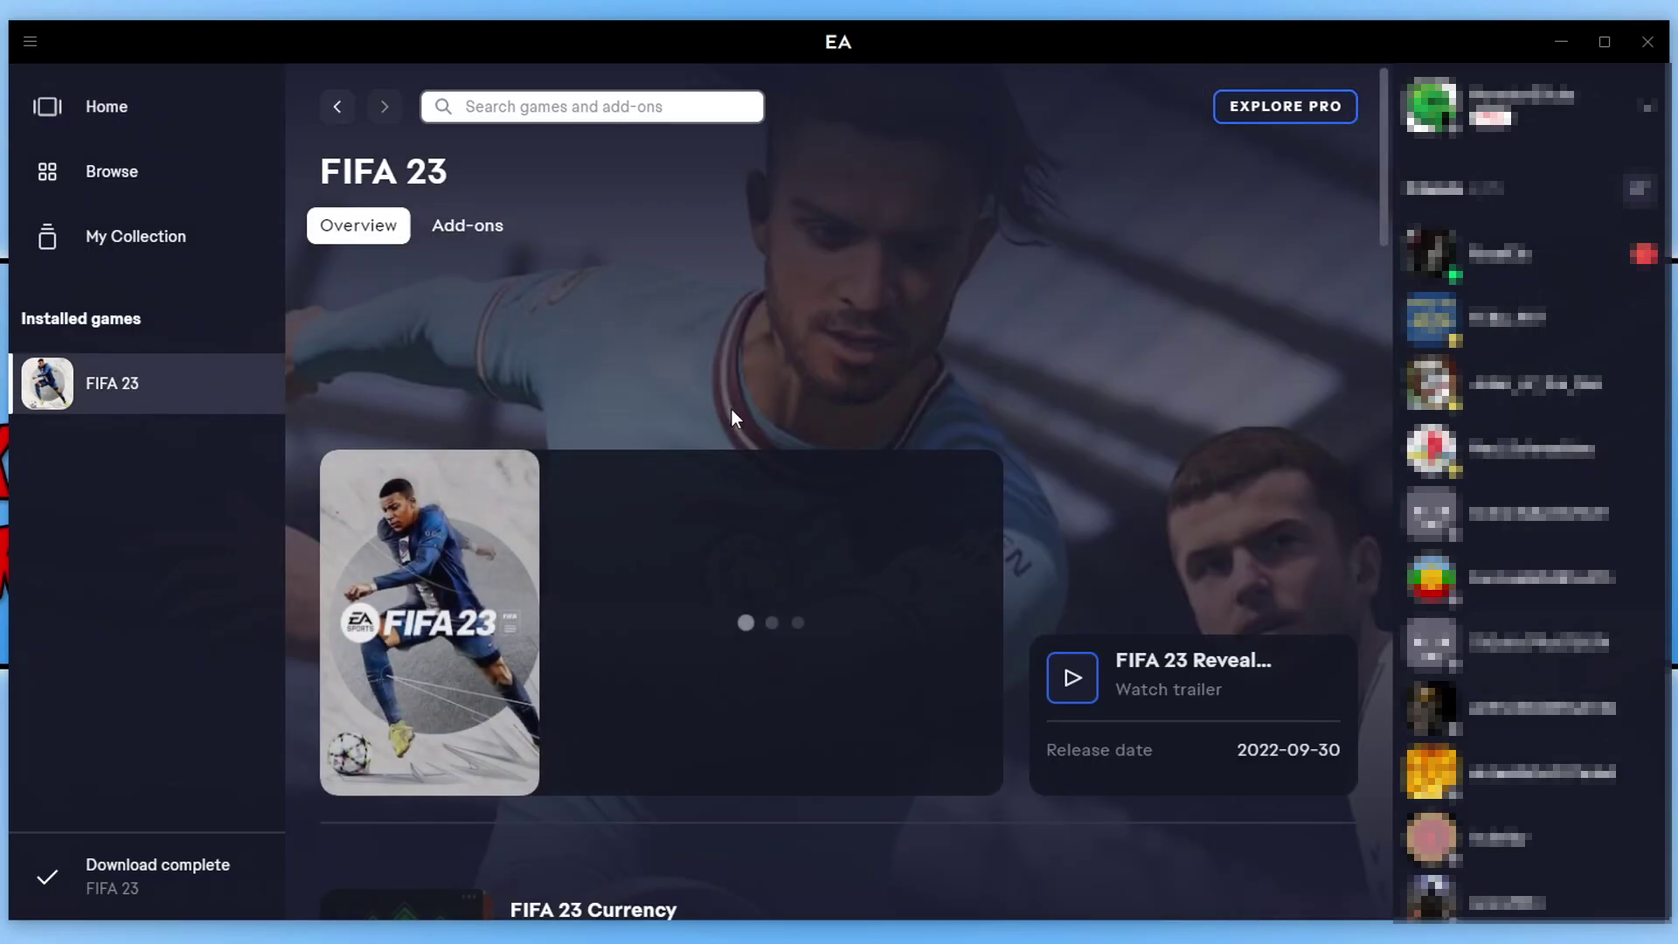
pyautogui.click(841, 754)
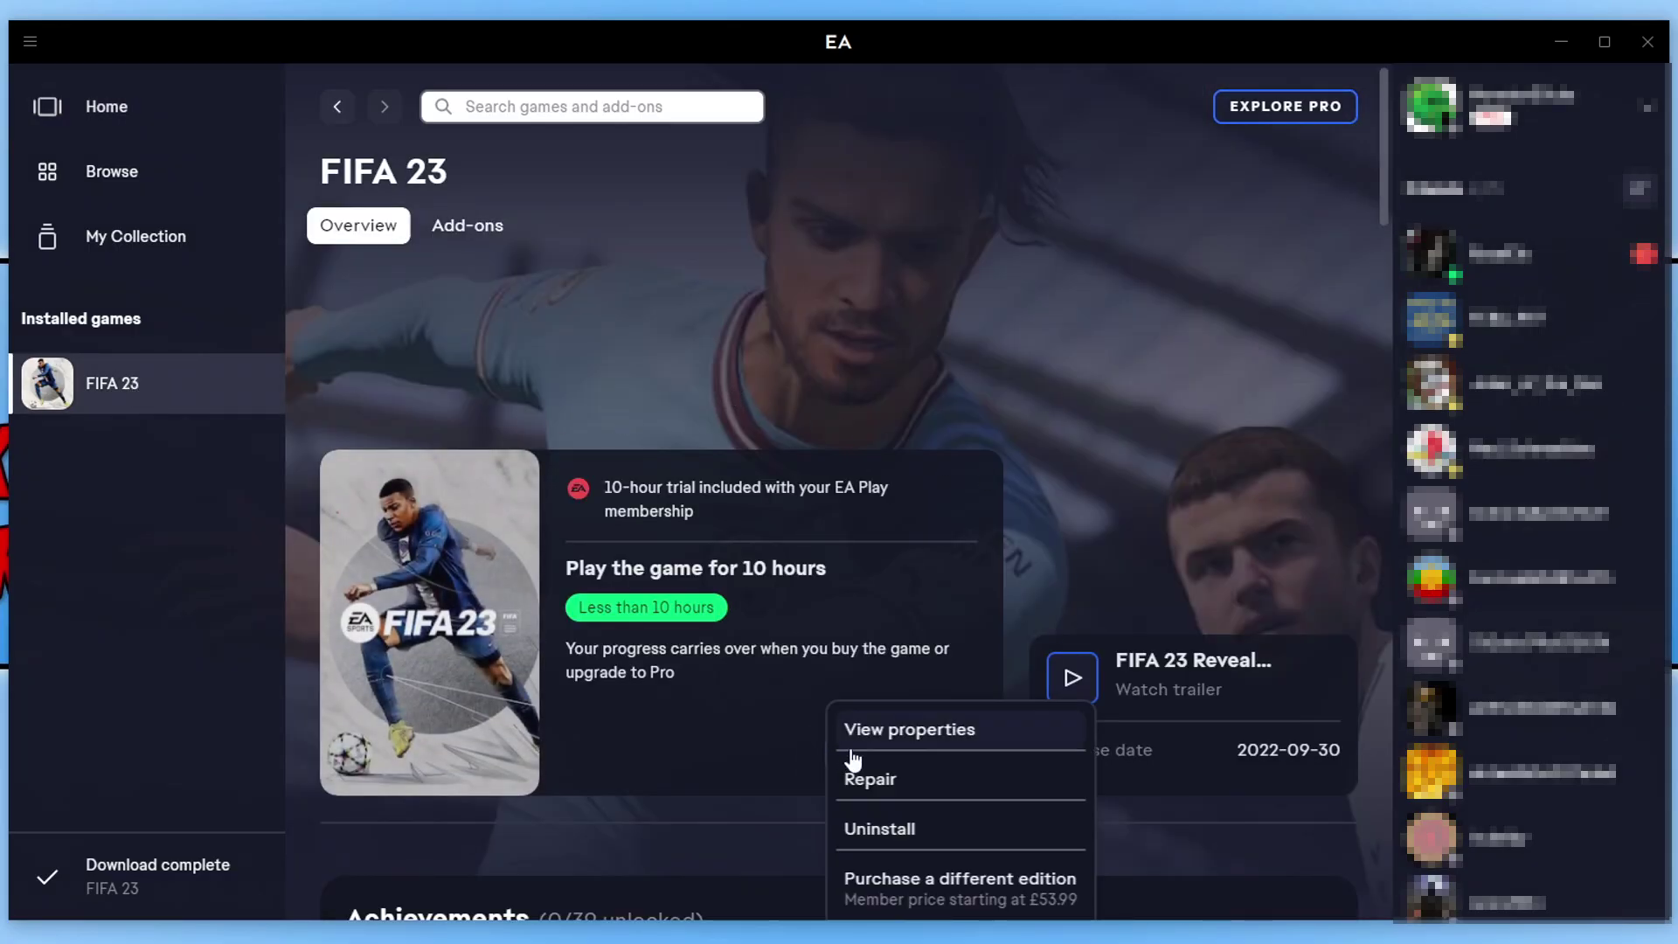
pyautogui.click(919, 787)
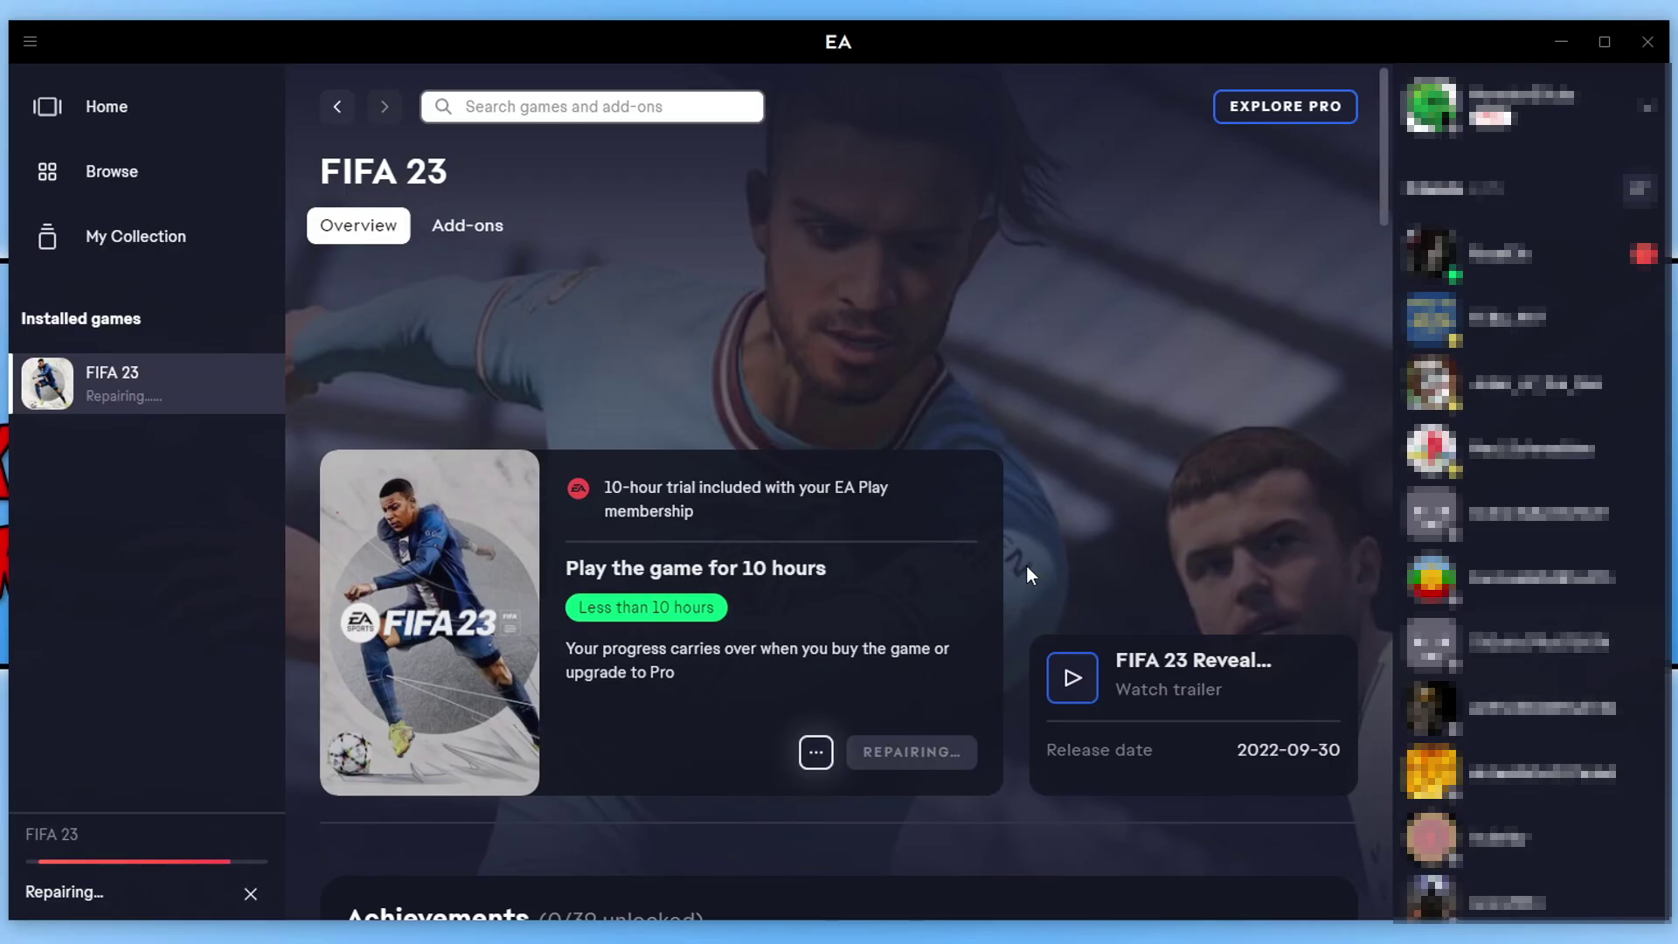